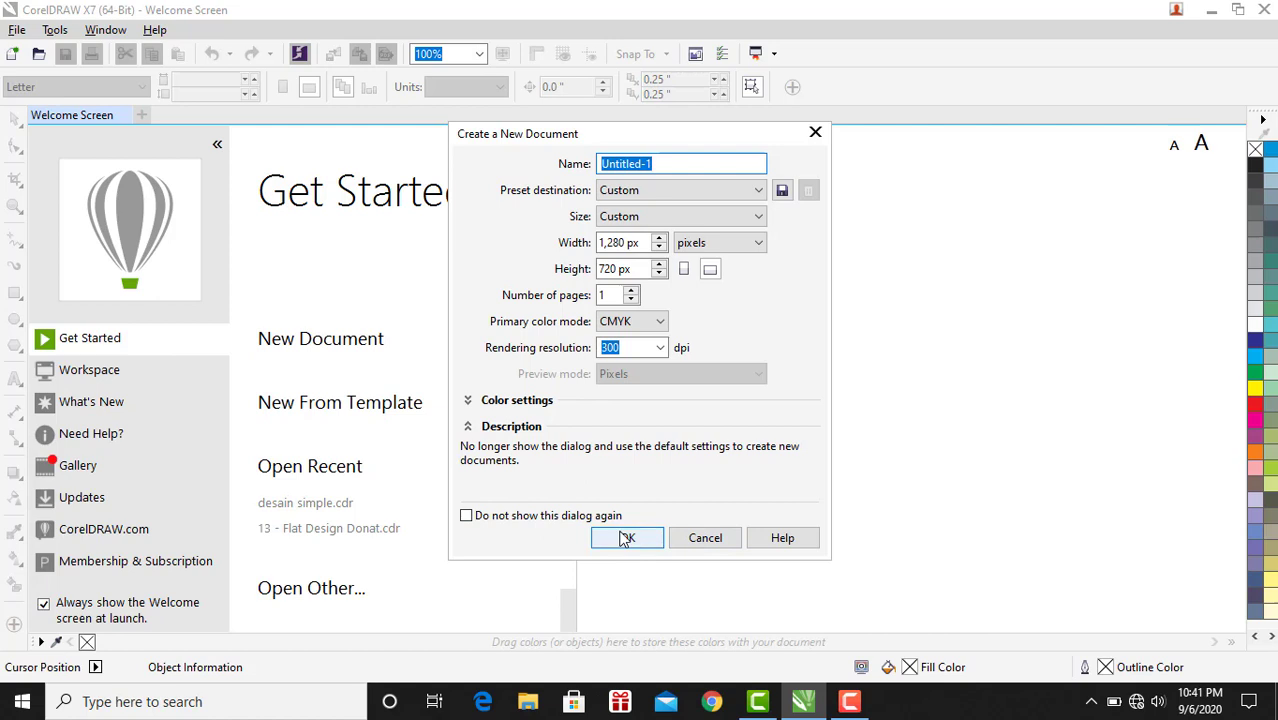
Create a new 1,280 × 720 px document and switch between the Welcome Screen and the document.
click(623, 539)
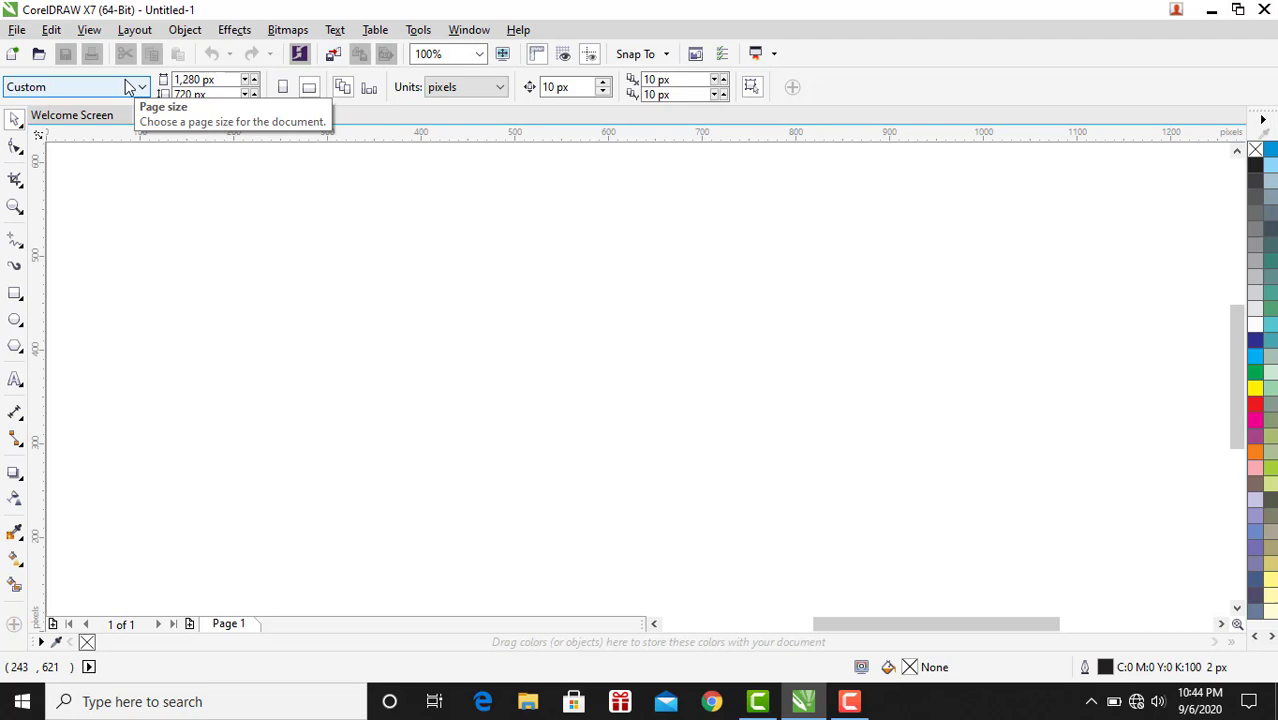
click(70, 115)
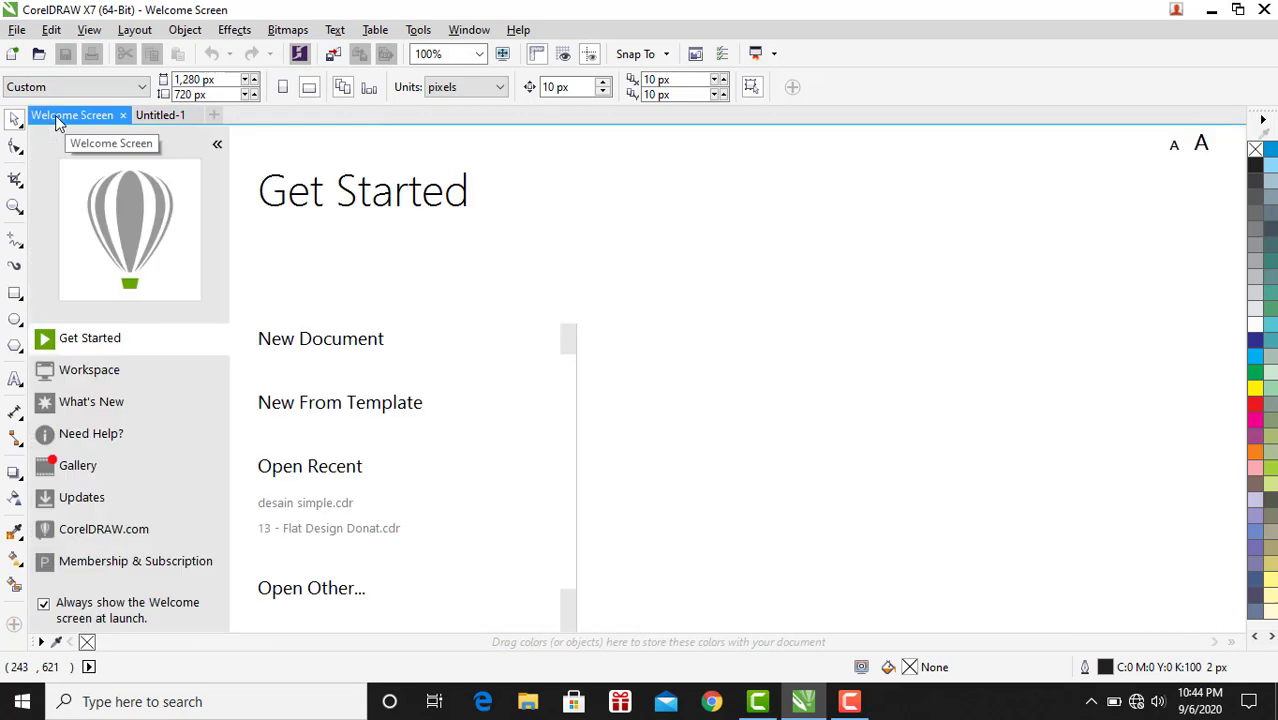
click(155, 115)
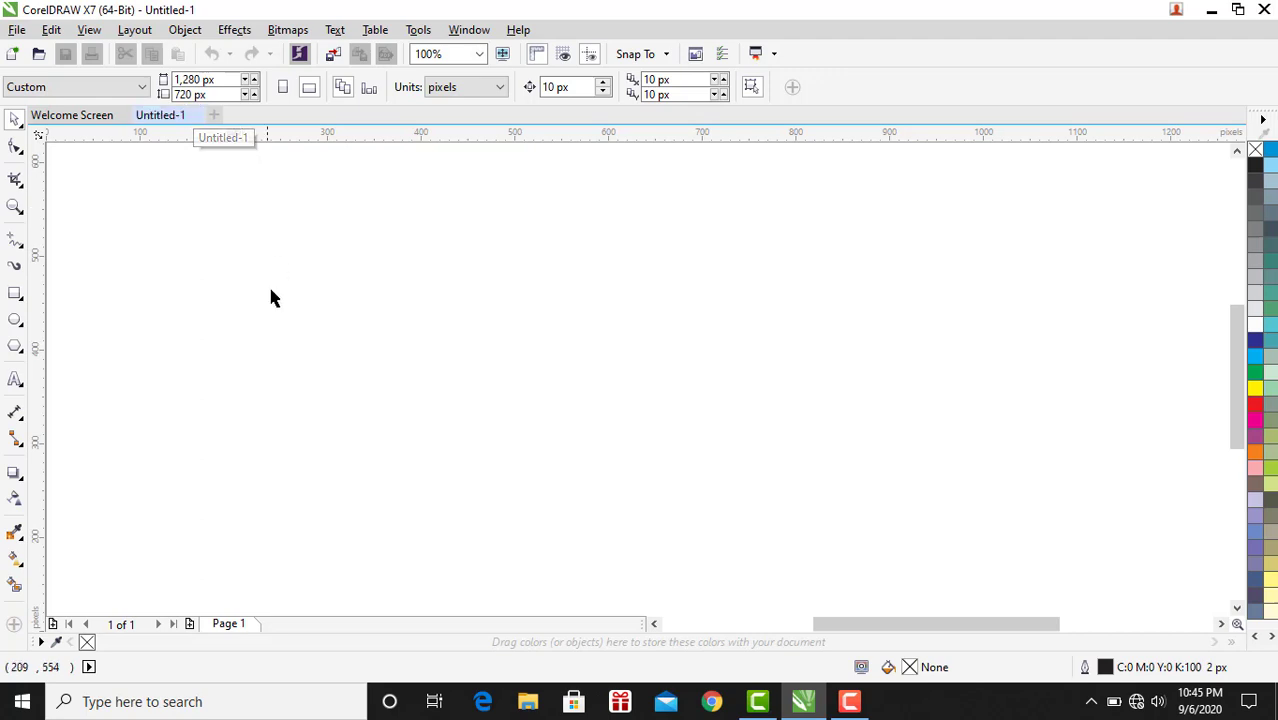
Insert a new page after Page 1 and switch between the two pages.
right_click(230, 625)
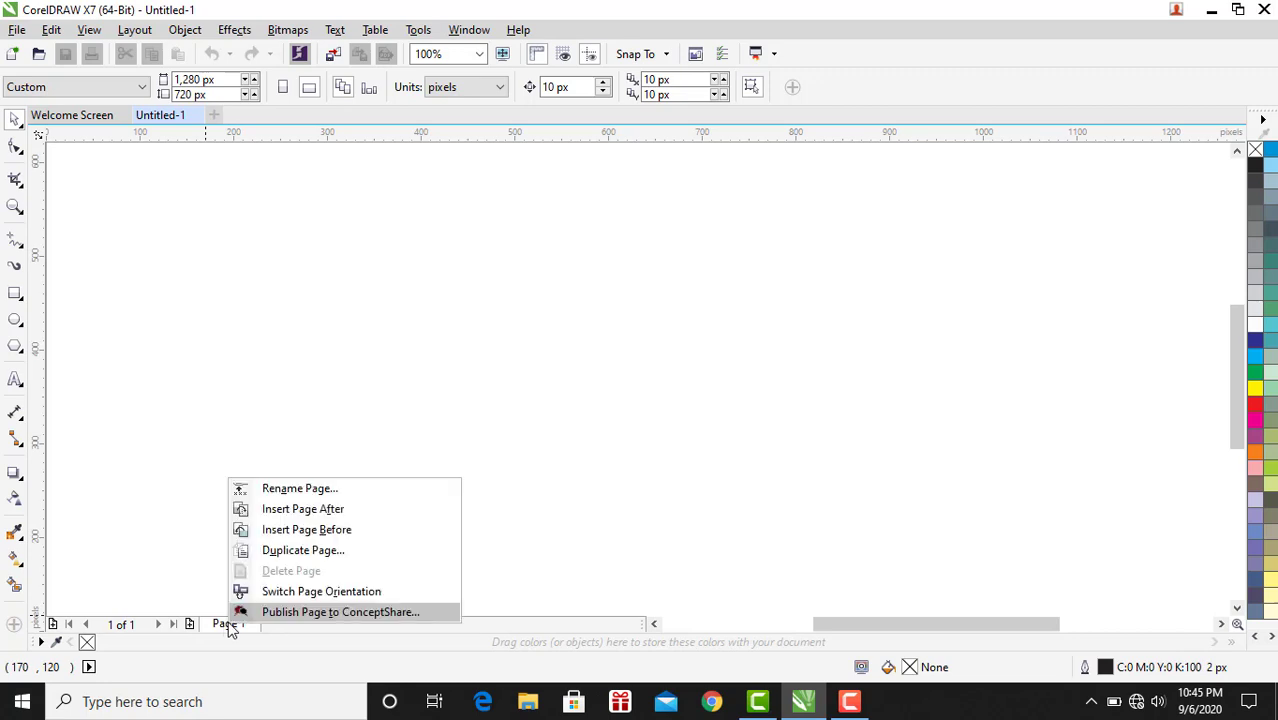
click(289, 517)
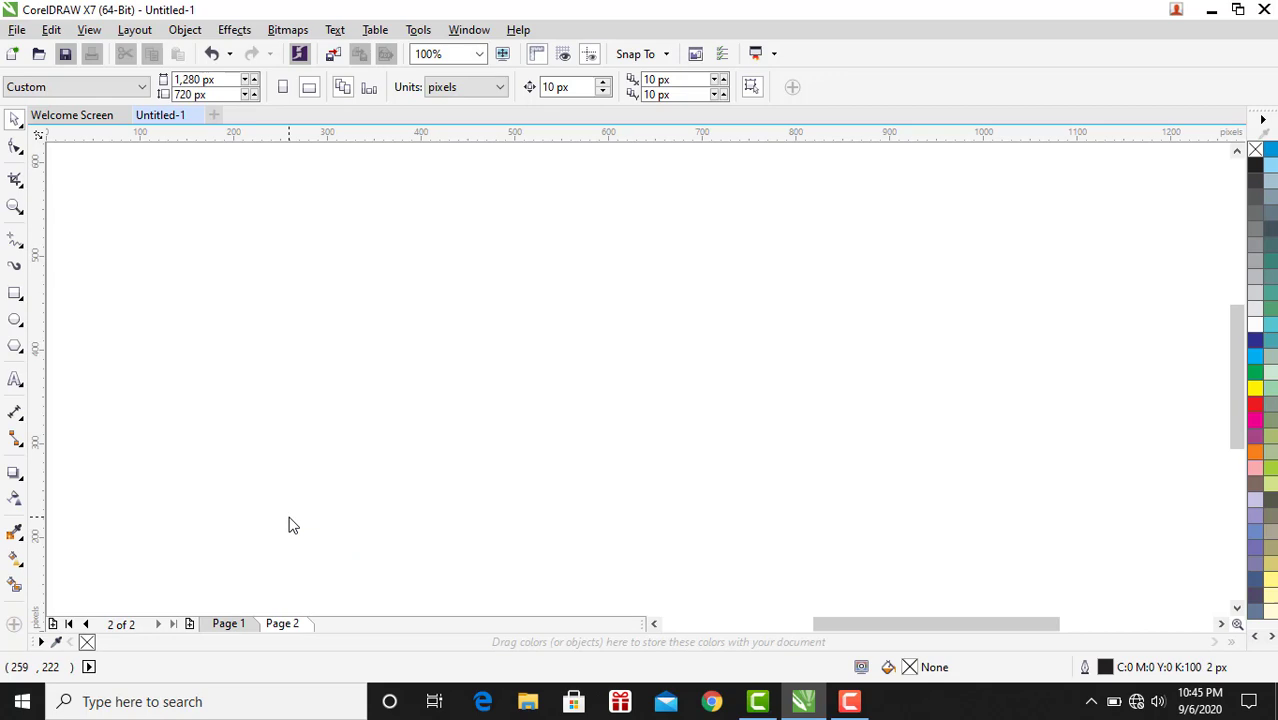
click(250, 624)
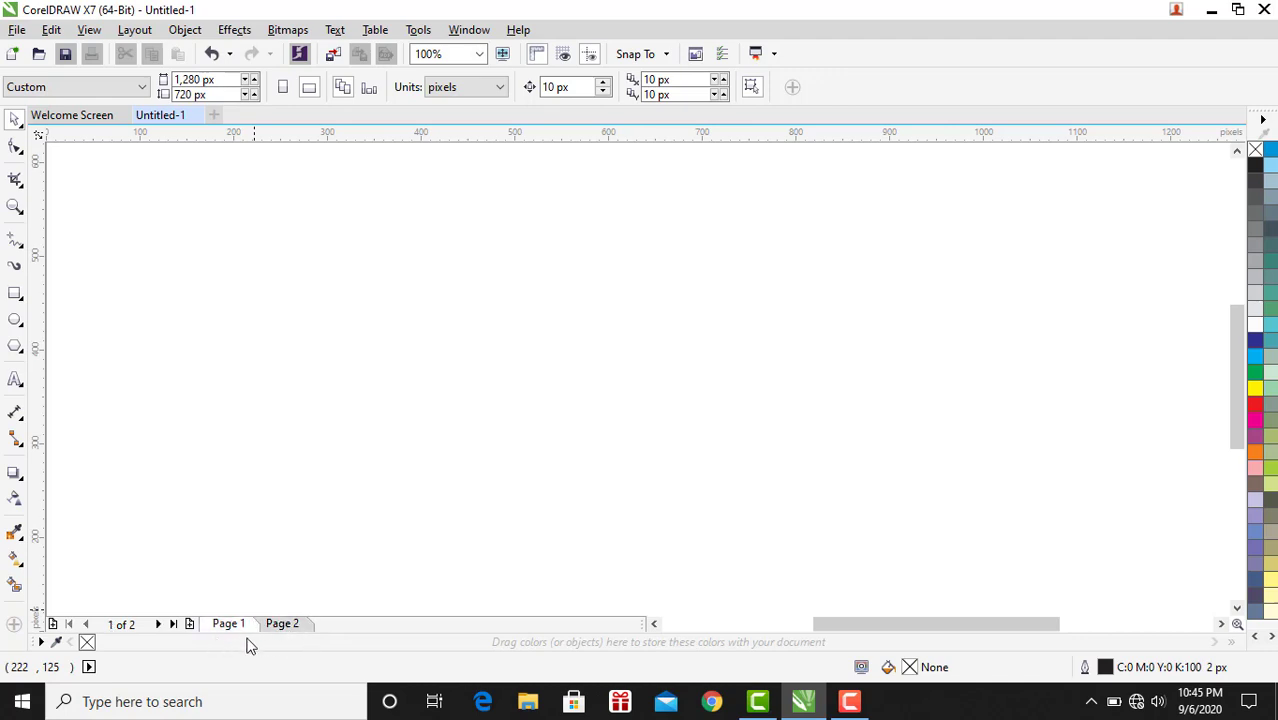
click(276, 627)
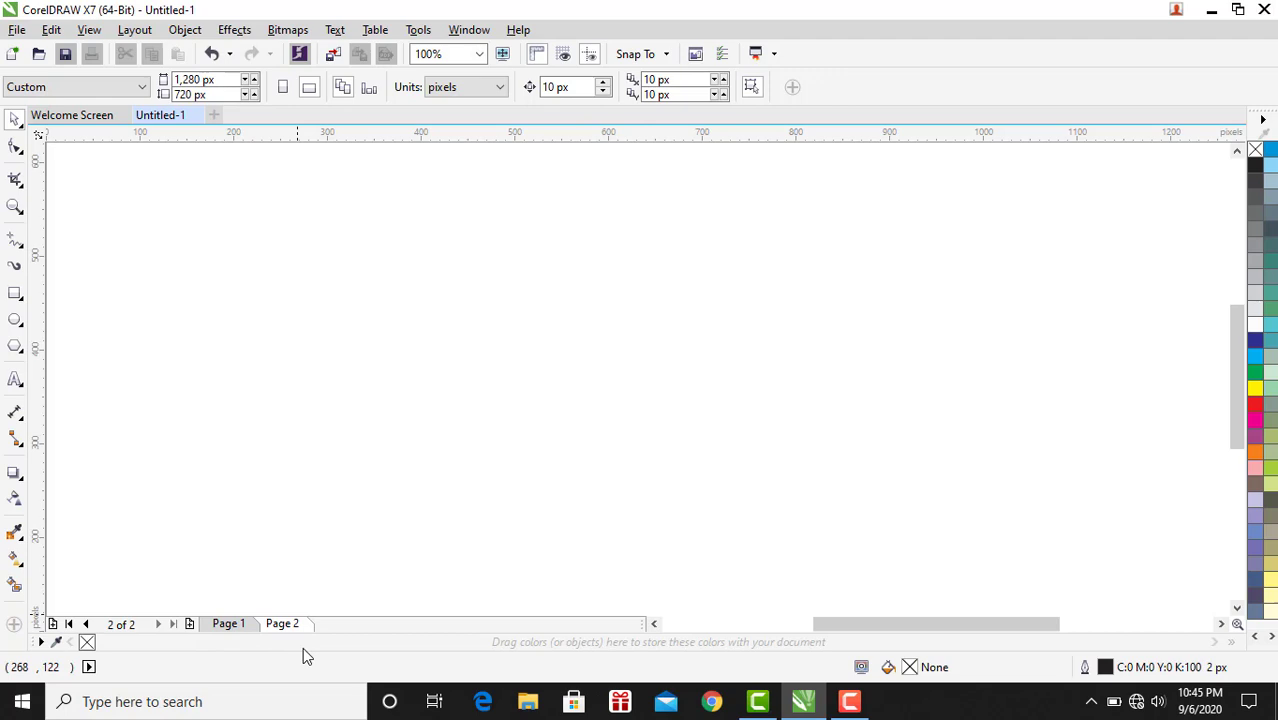
Insert a third page after Page 2.
right_click(268, 624)
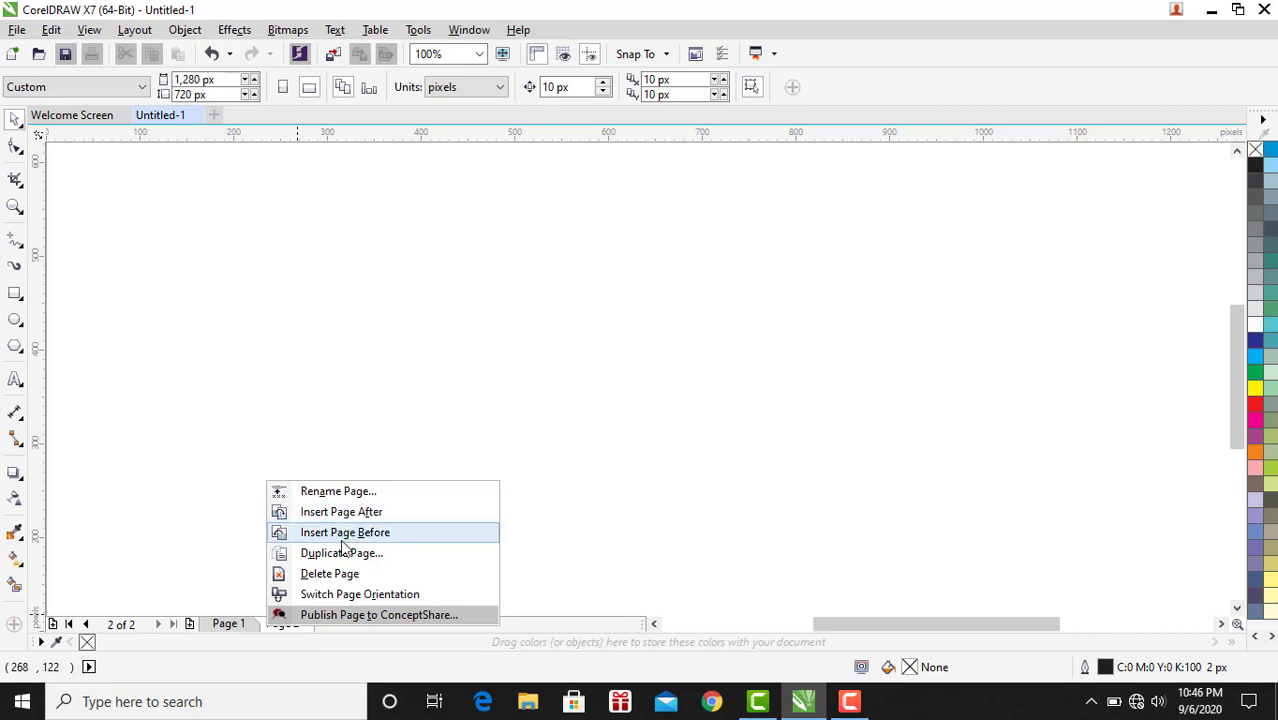
click(363, 513)
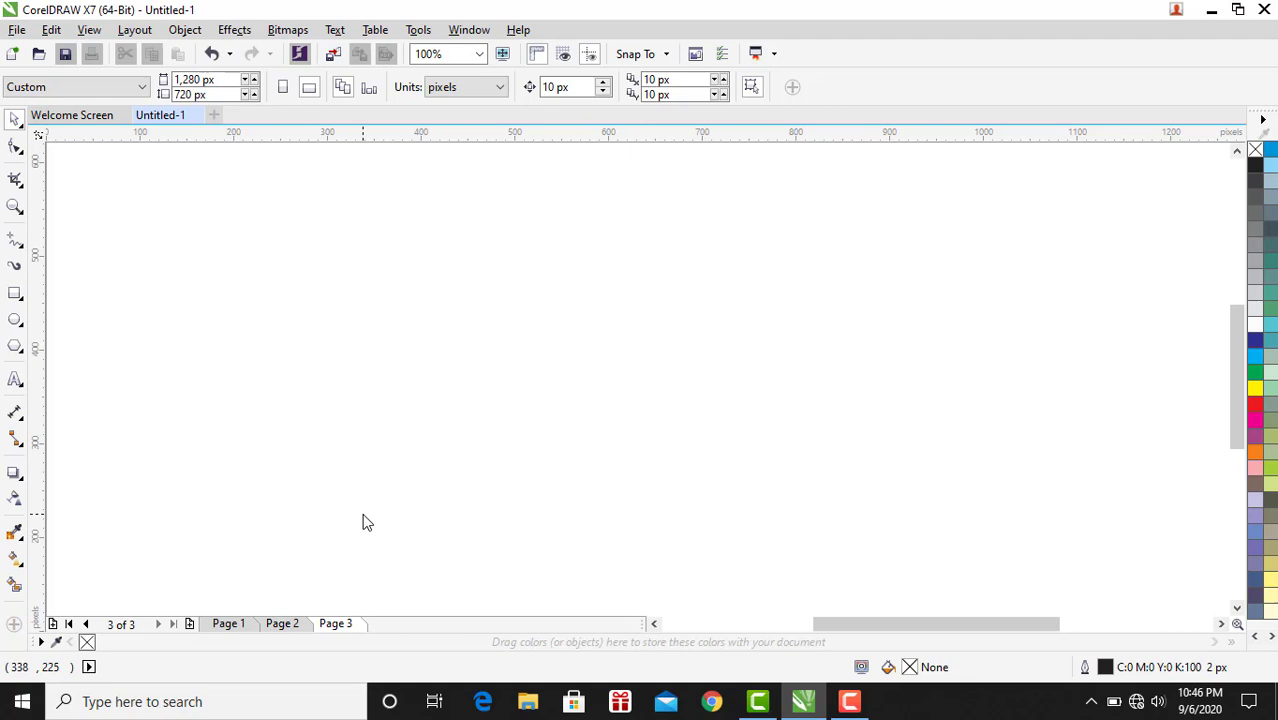
Rename Page 1 as Desain 1.
right_click(357, 627)
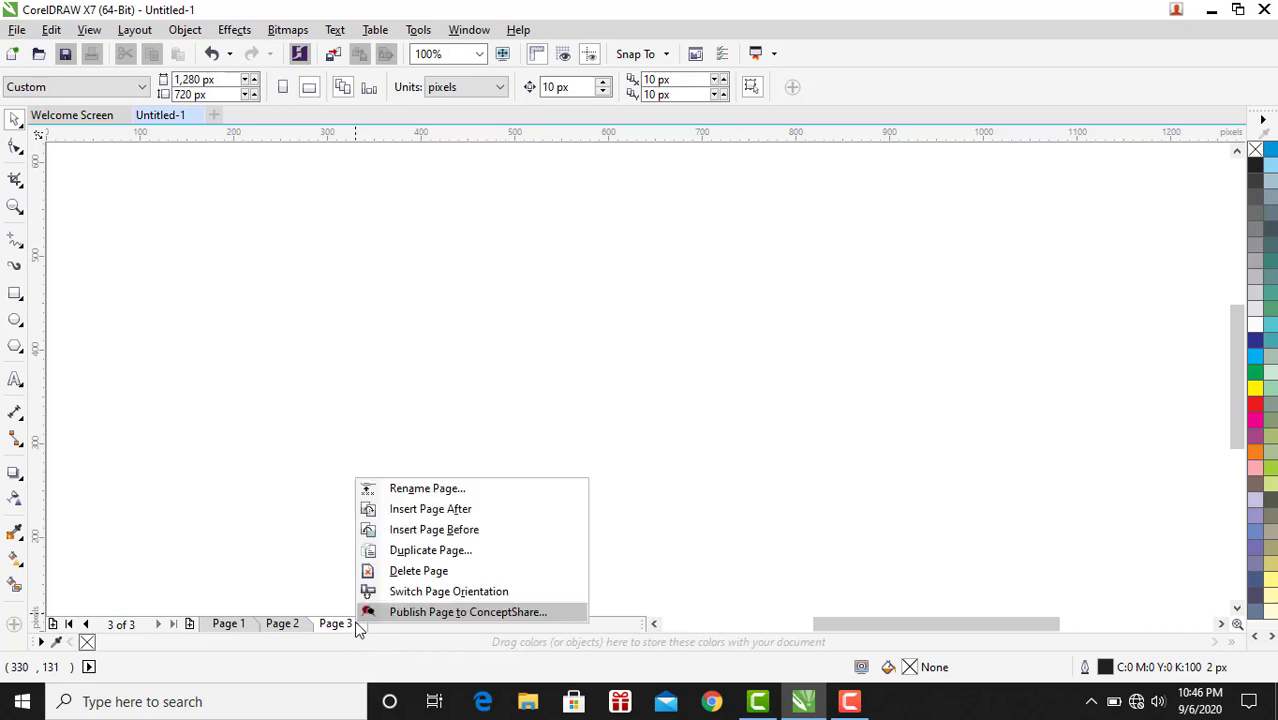
click(228, 620)
right_click(228, 620)
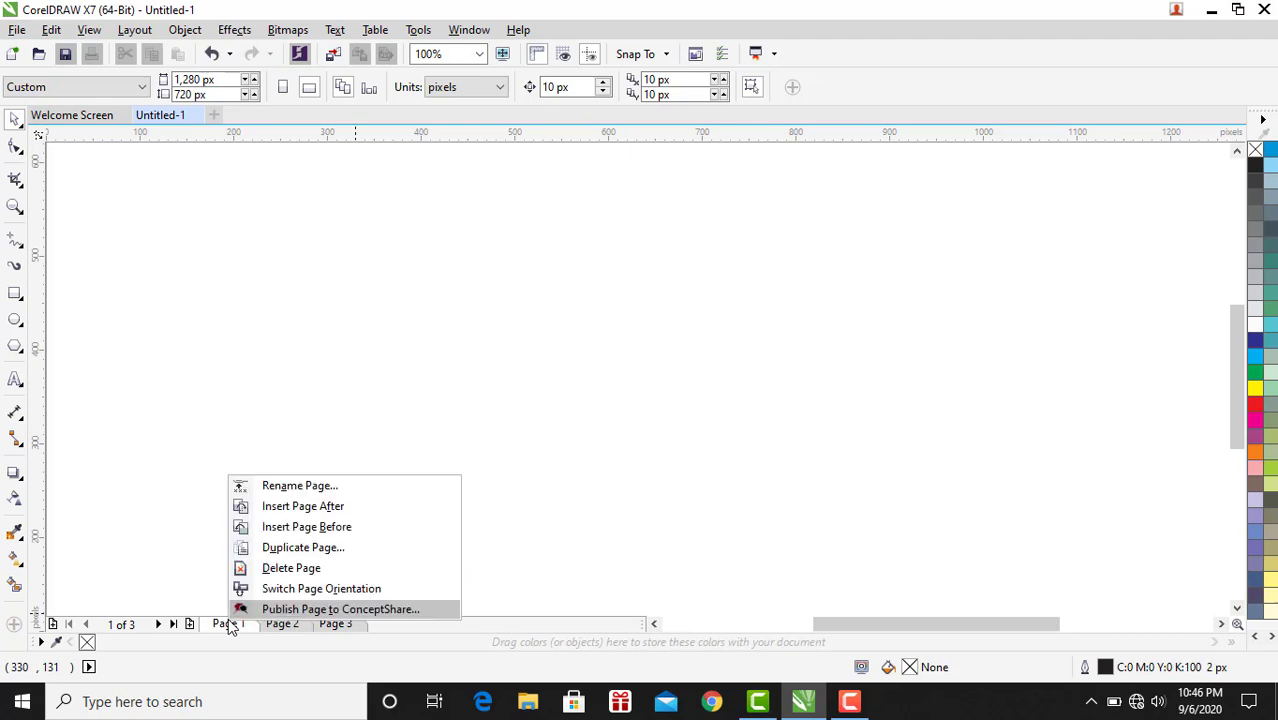
click(297, 490)
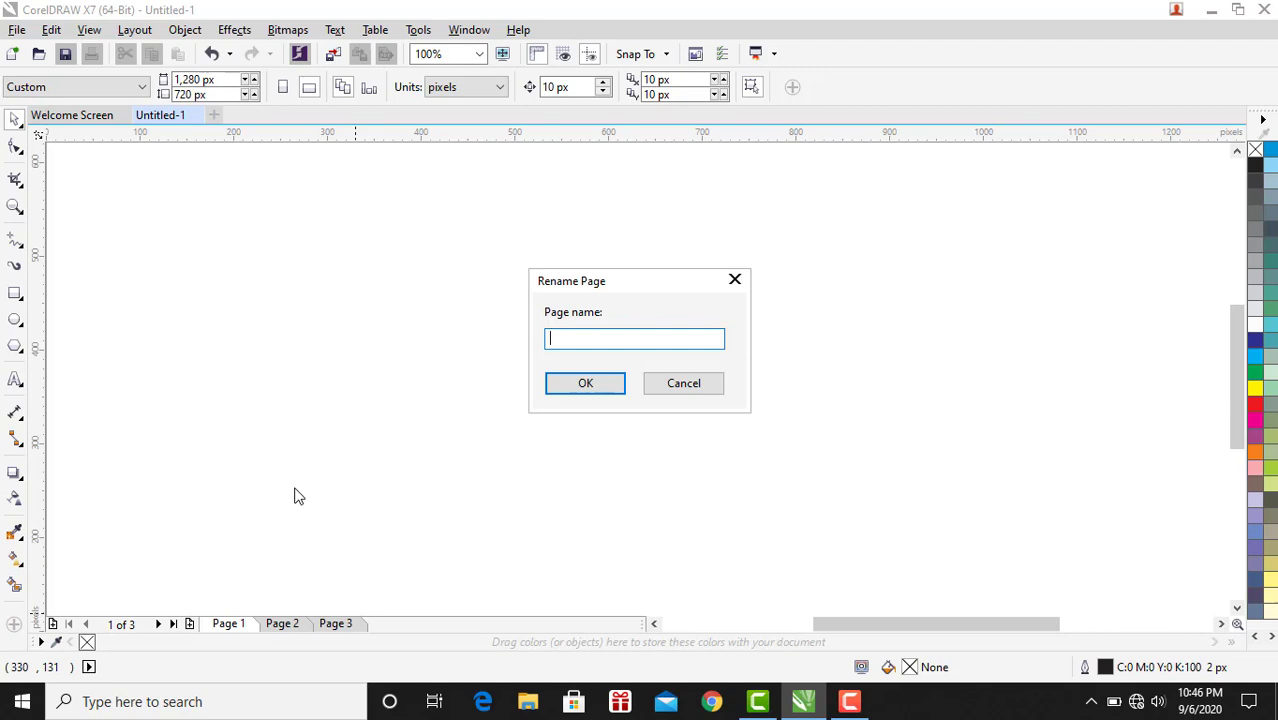
text(DE)
key(BackSpace)
text(esain 1)
click(612, 389)
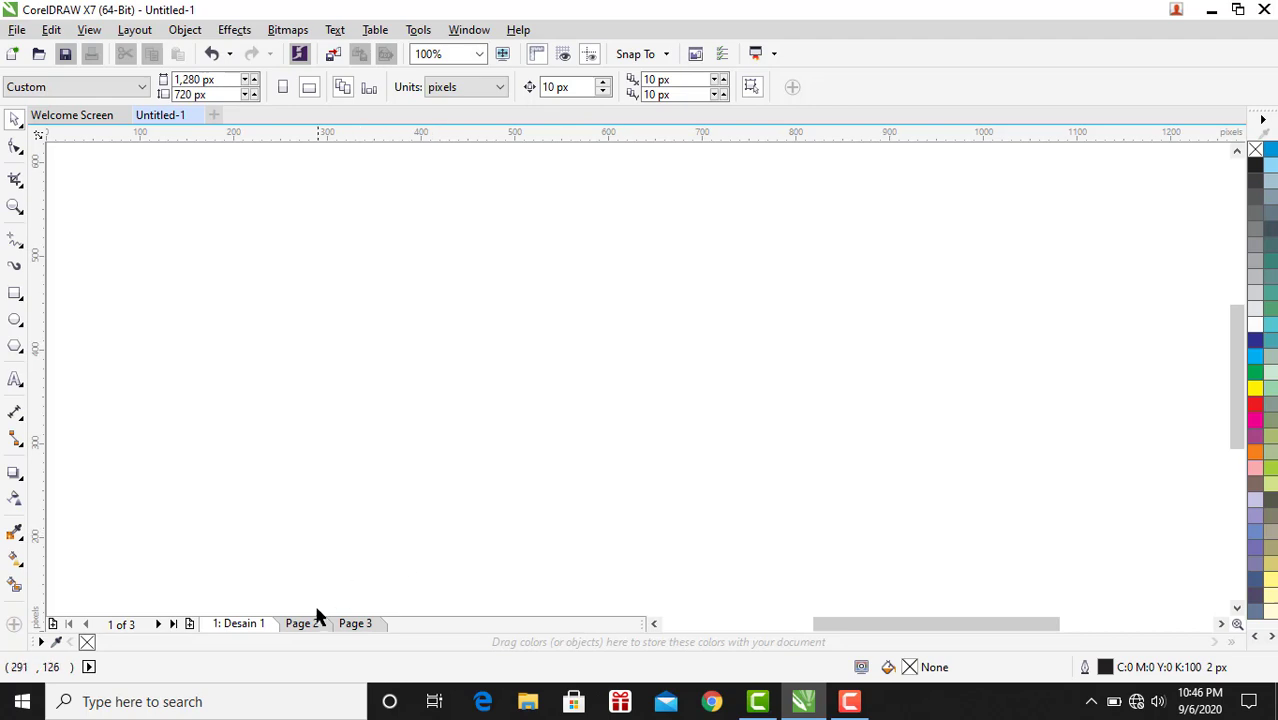
Delete the second page of the document.
right_click(309, 633)
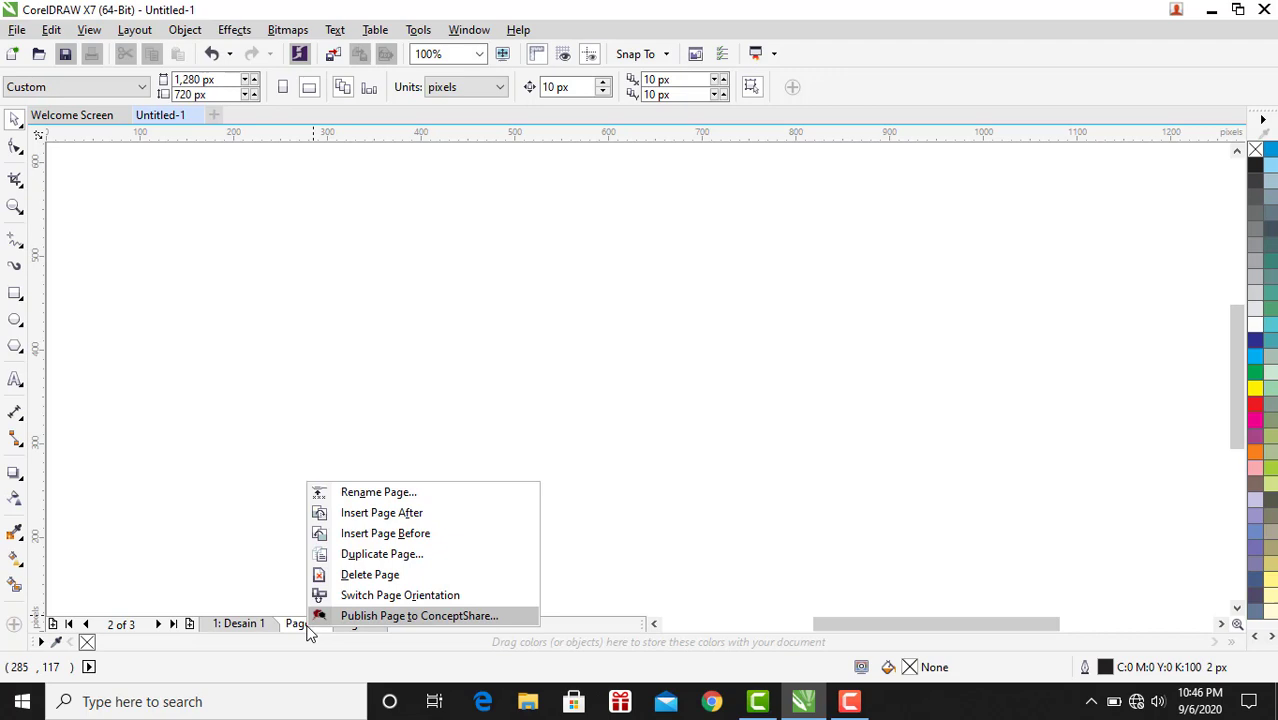
click(337, 578)
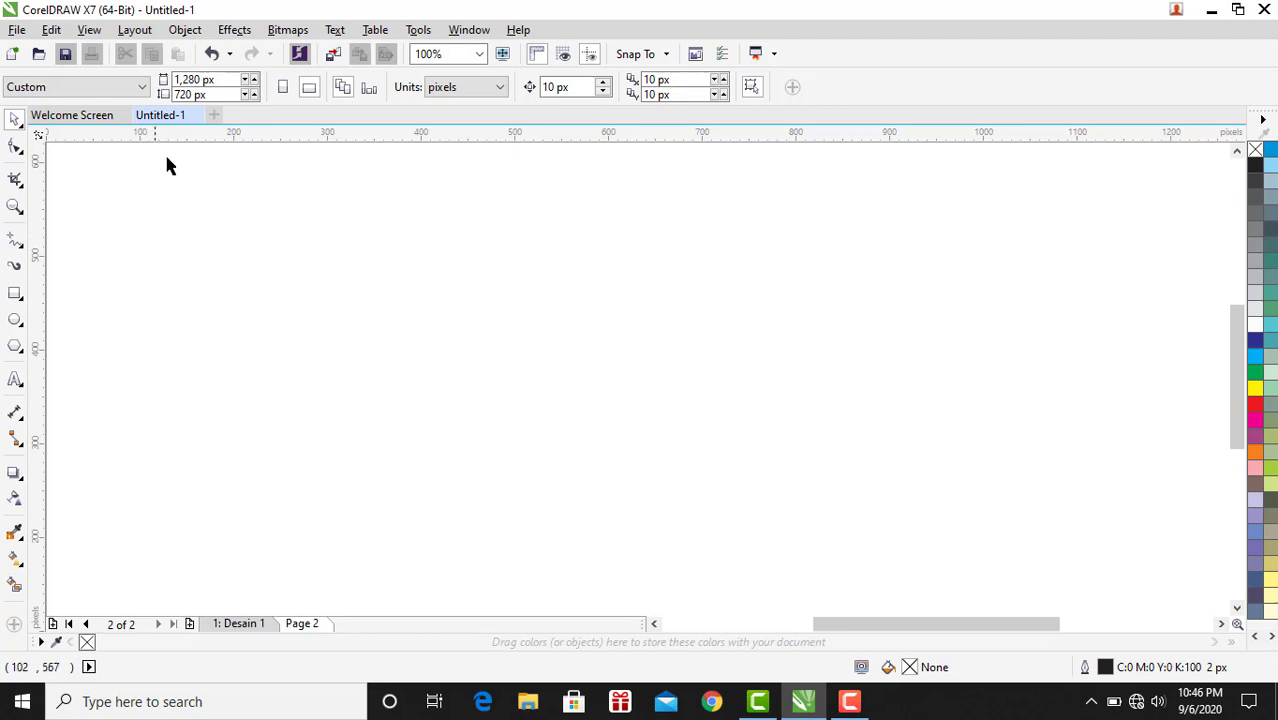
Create another 1,280 × 720 px document named my preset.
click(216, 115)
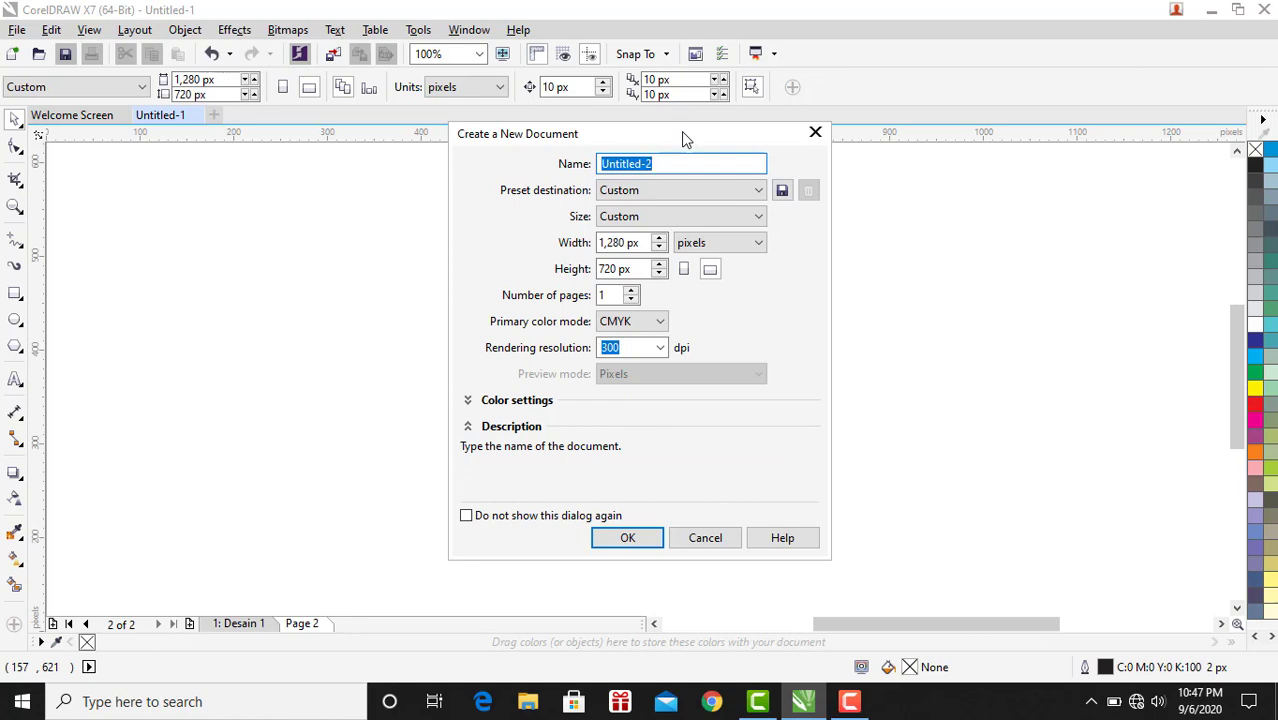
text(p)
key(BackSpace)
text(my preset)
click(628, 538)
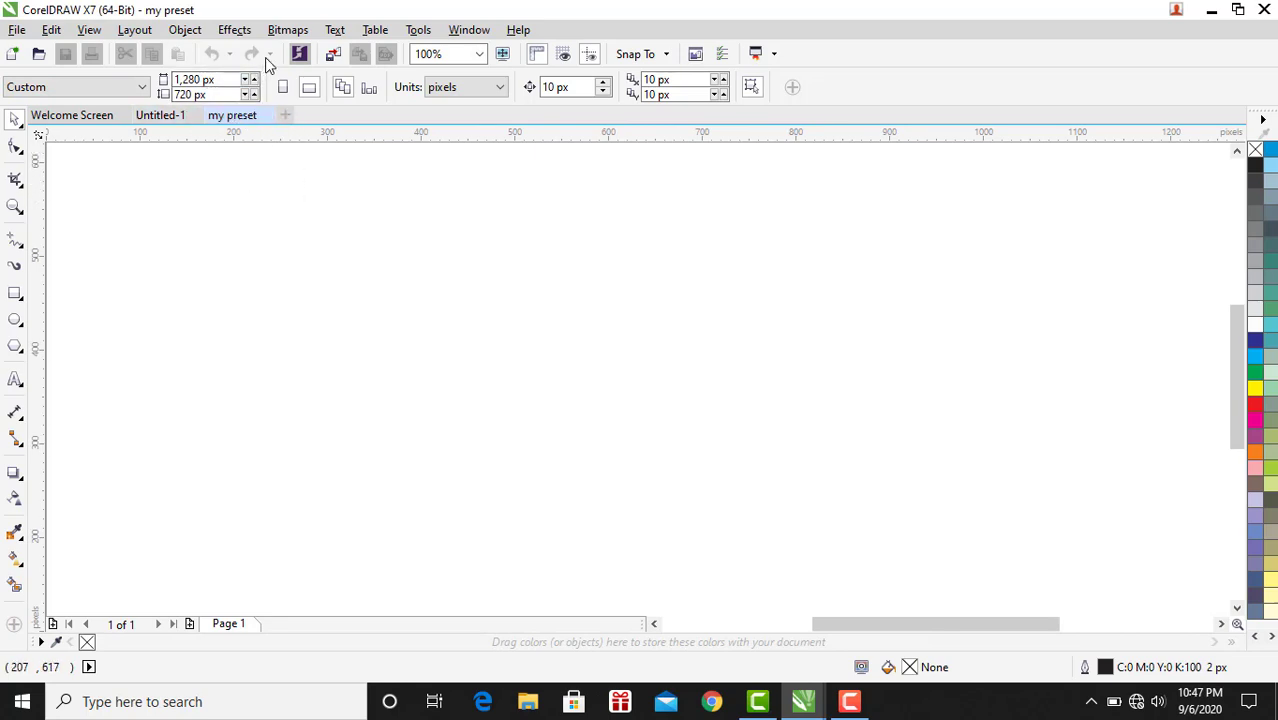
Switch between the two documents and insert a new page after Page 1 in my preset.
click(162, 116)
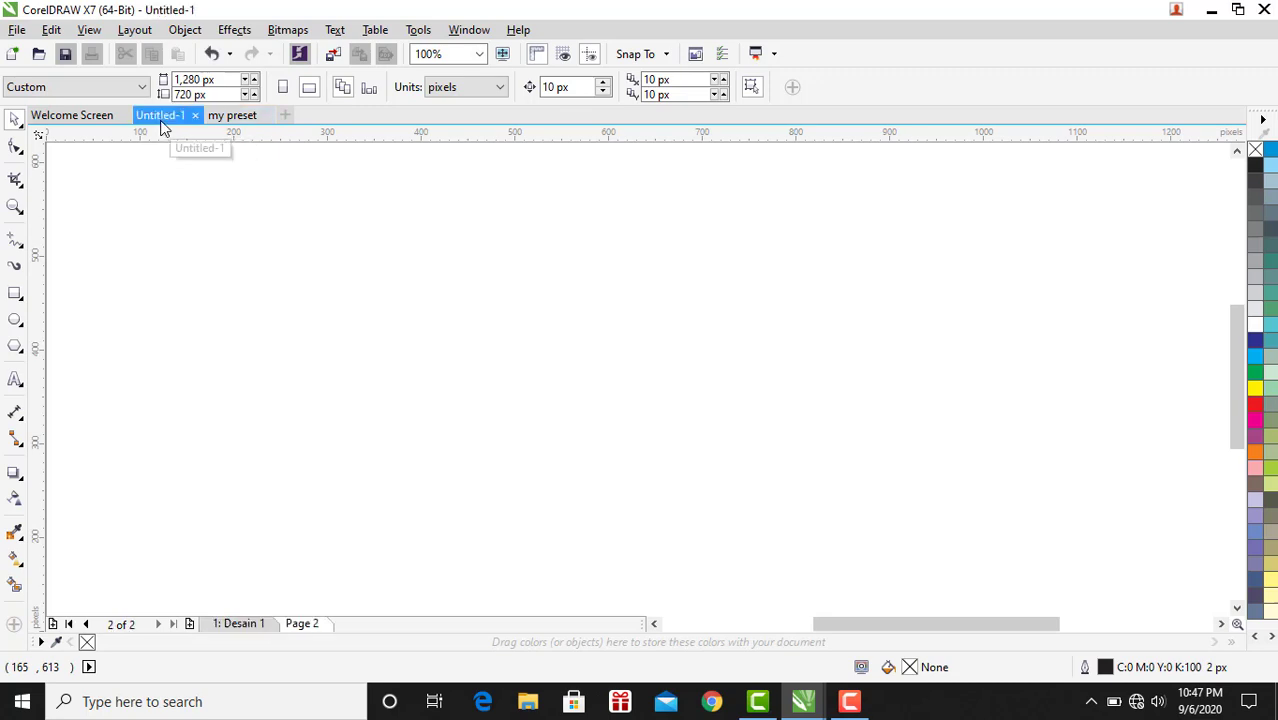
click(248, 116)
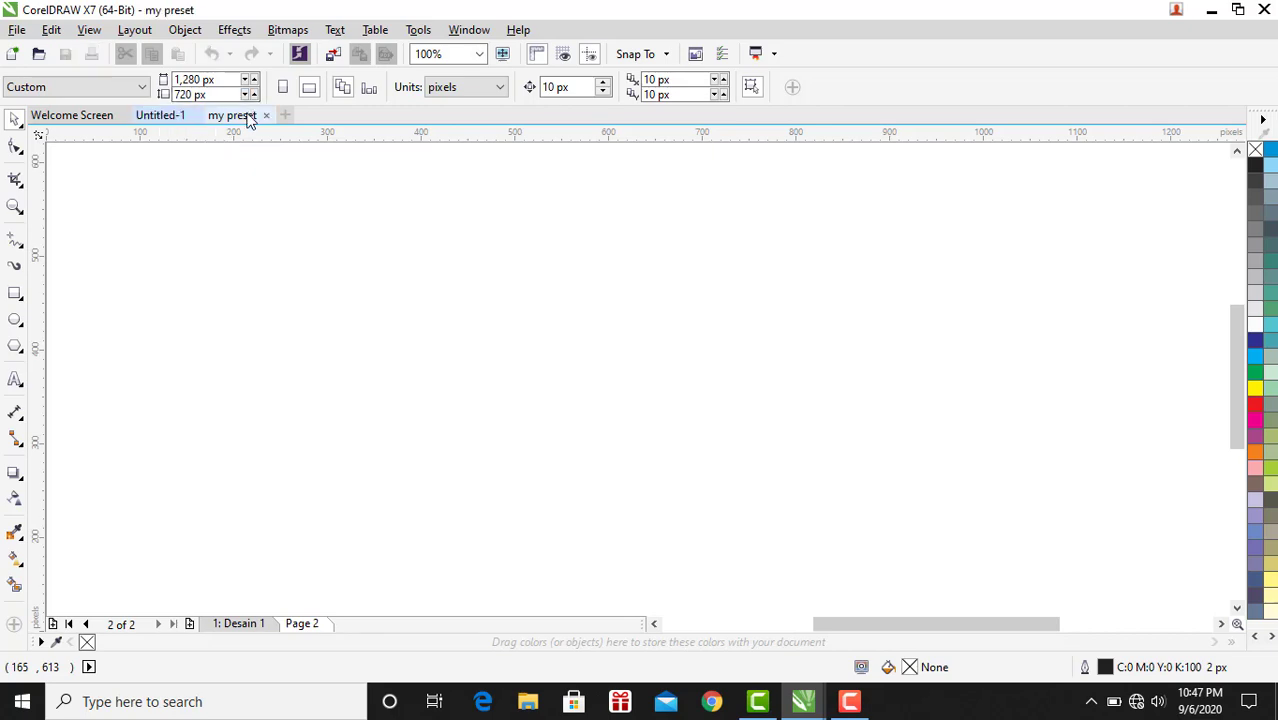
click(169, 119)
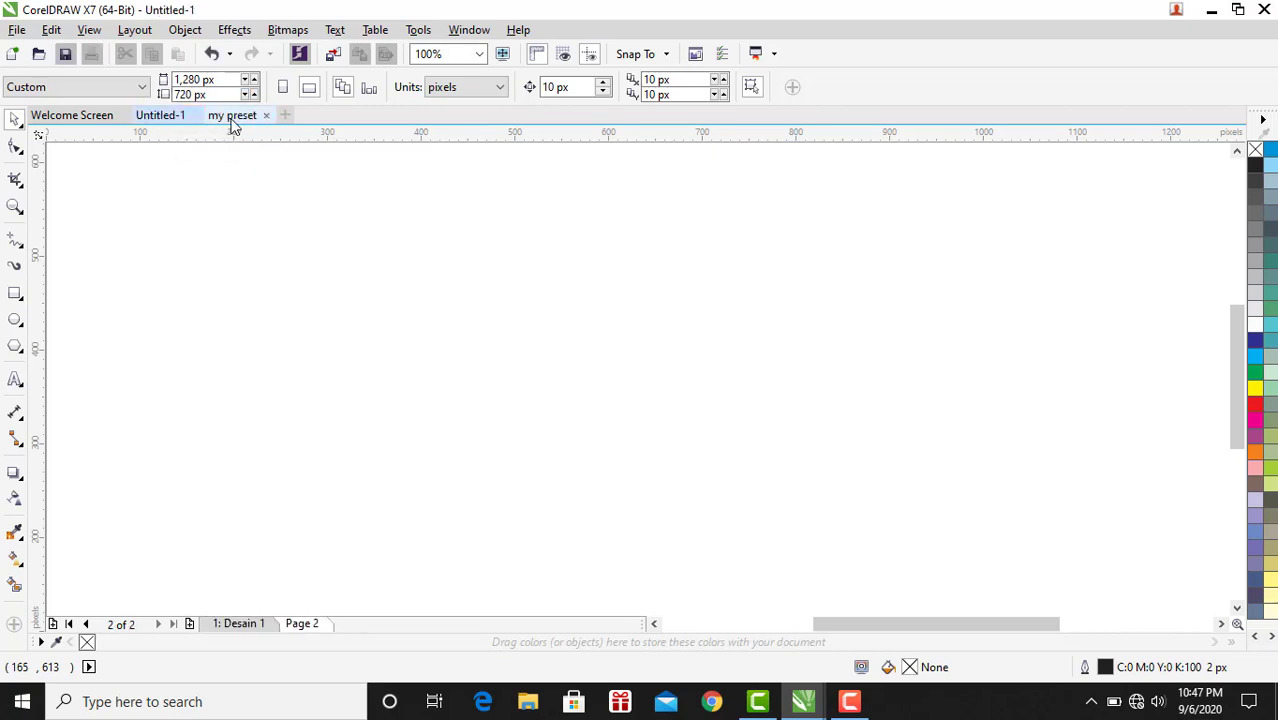
click(238, 121)
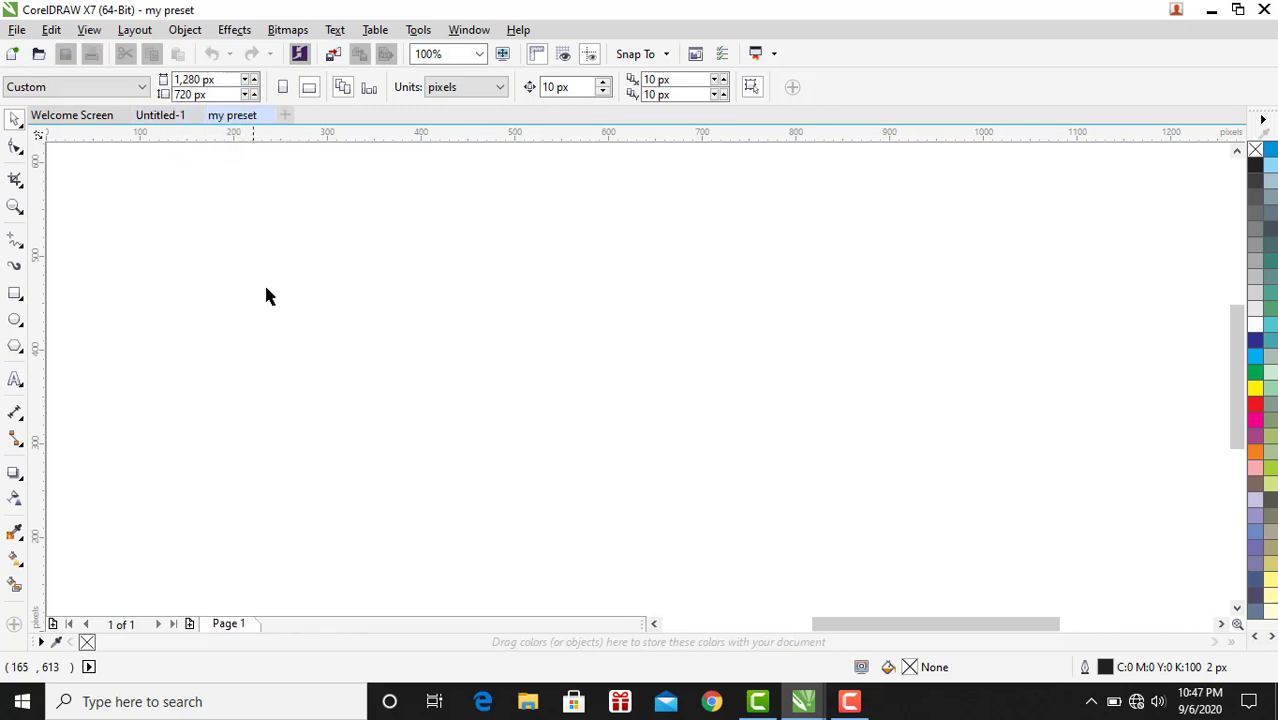
right_click(238, 627)
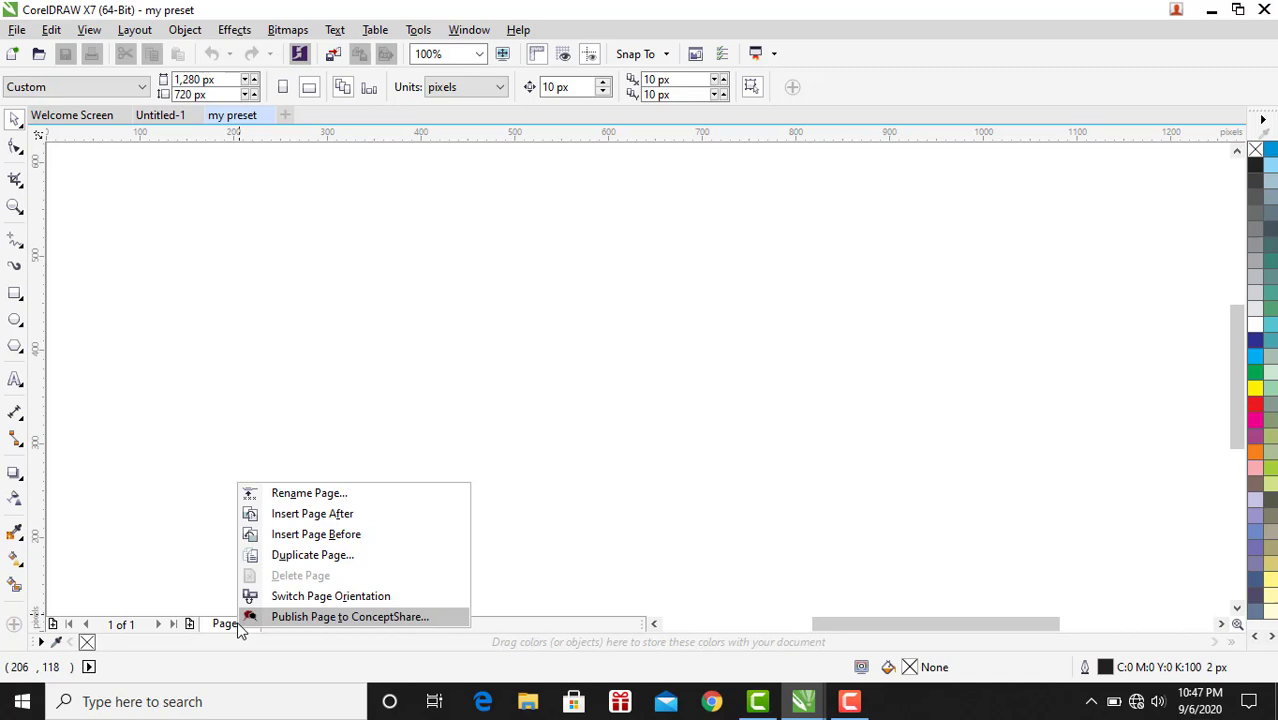
click(272, 515)
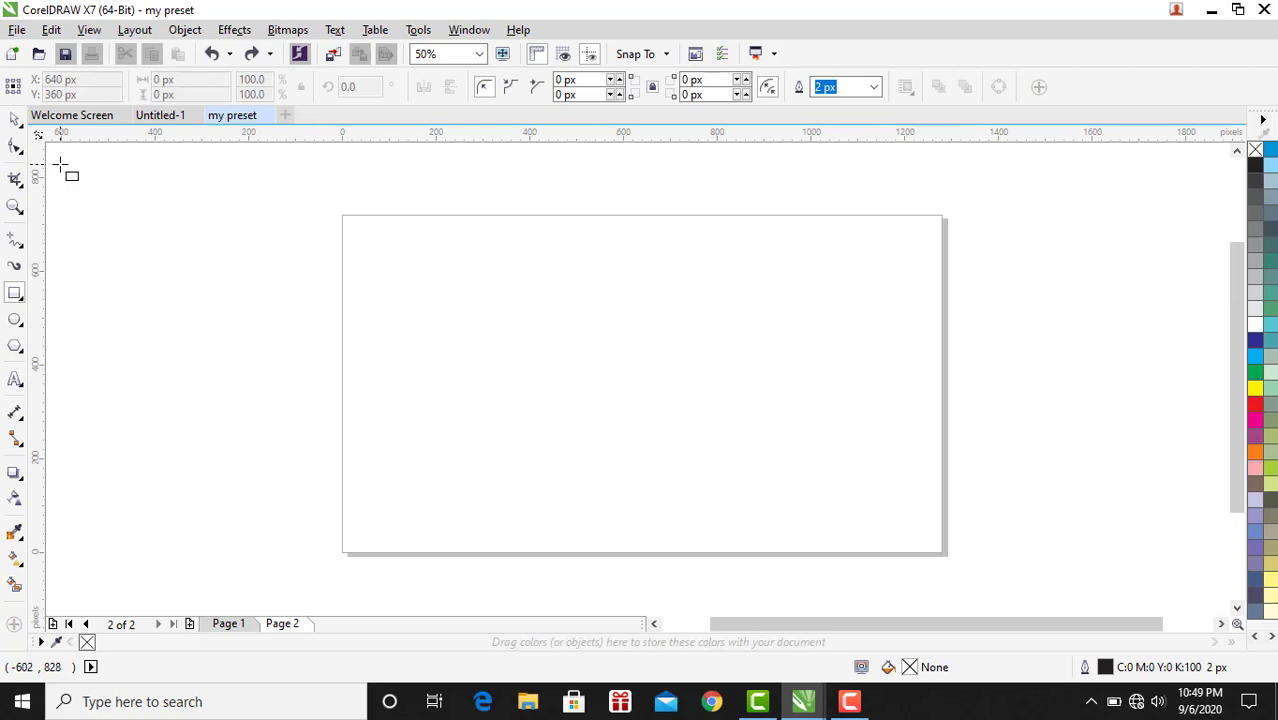
Add a page-sized rectangle and fill it pink (C:0 M:40 Y:20 K:0).
click(18, 30)
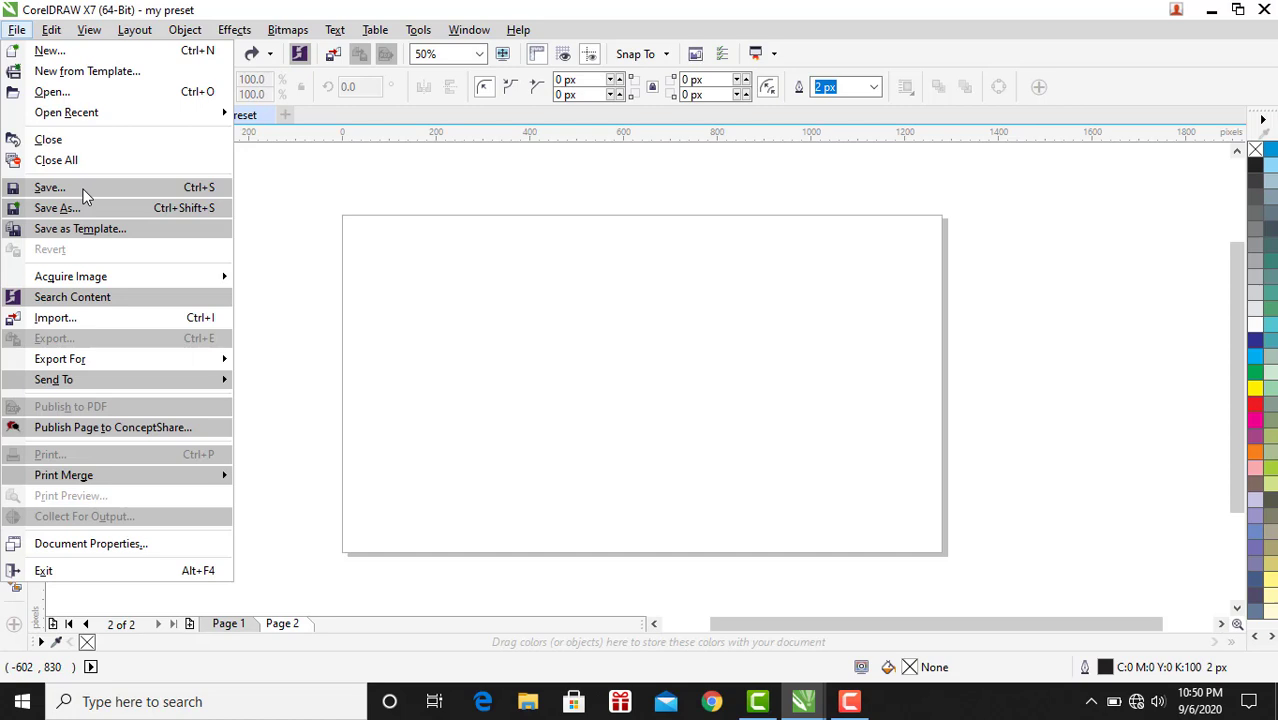
click(20, 35)
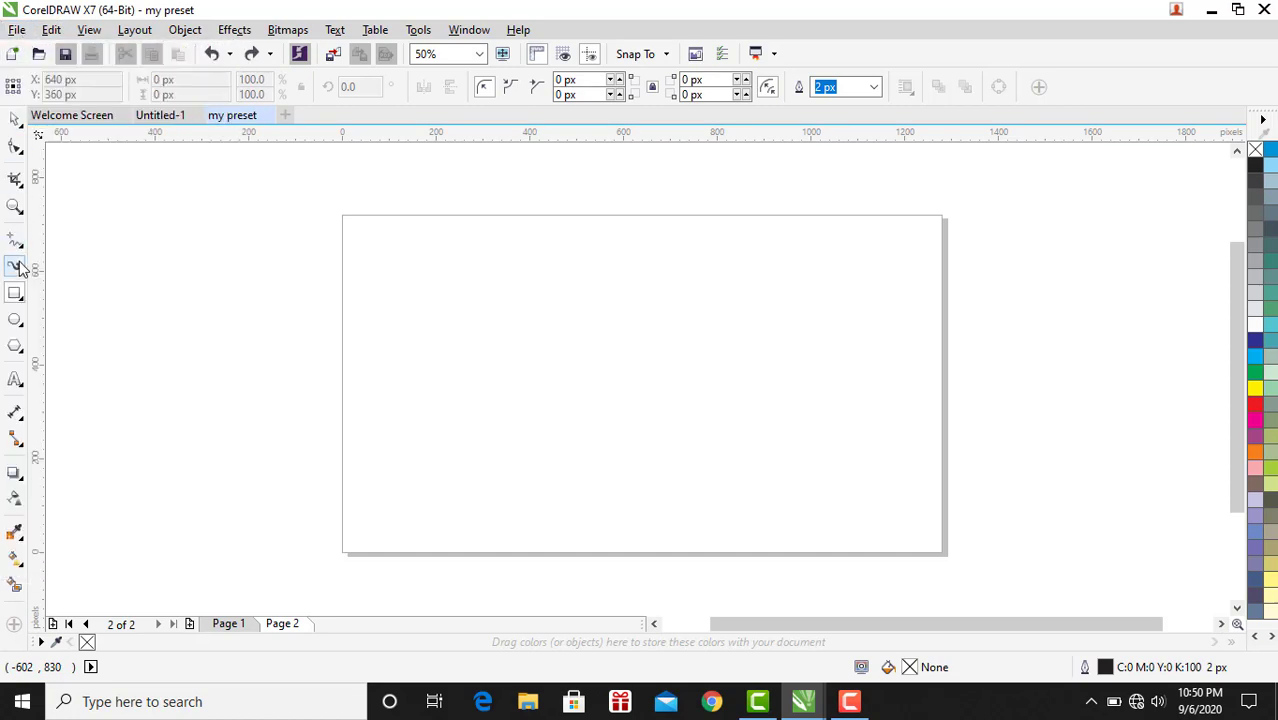
double_click(14, 297)
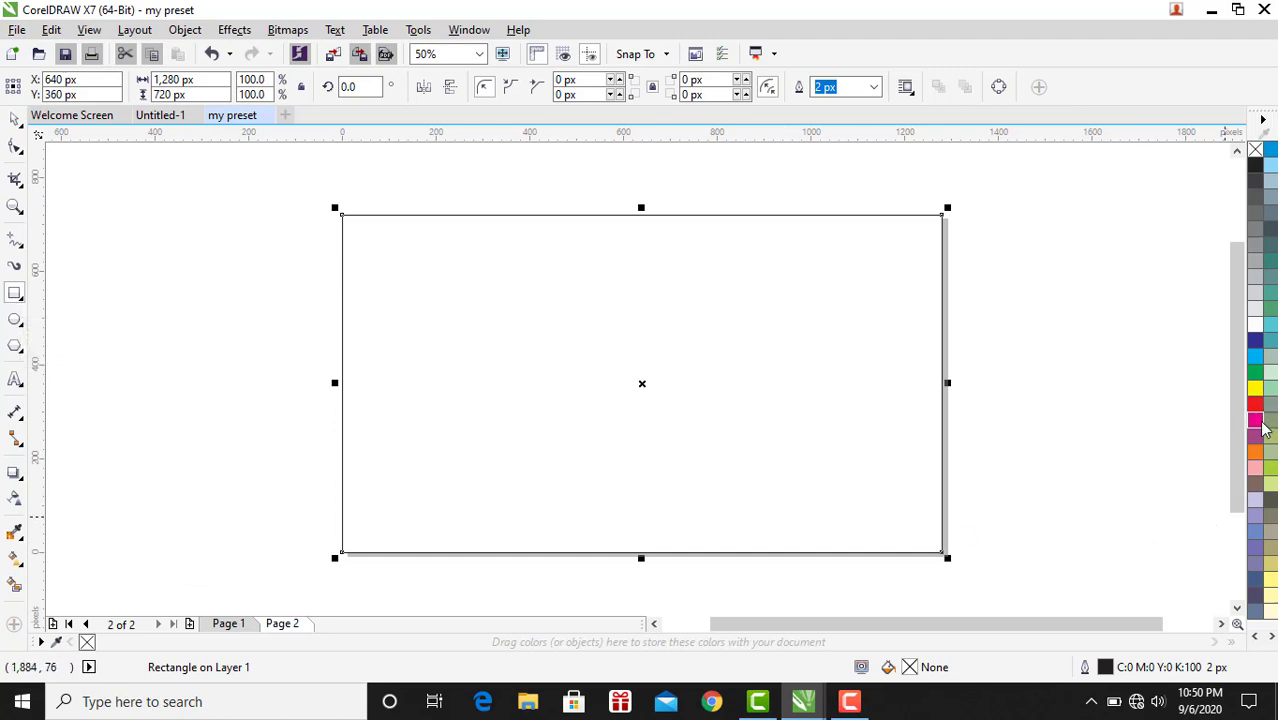
click(1256, 468)
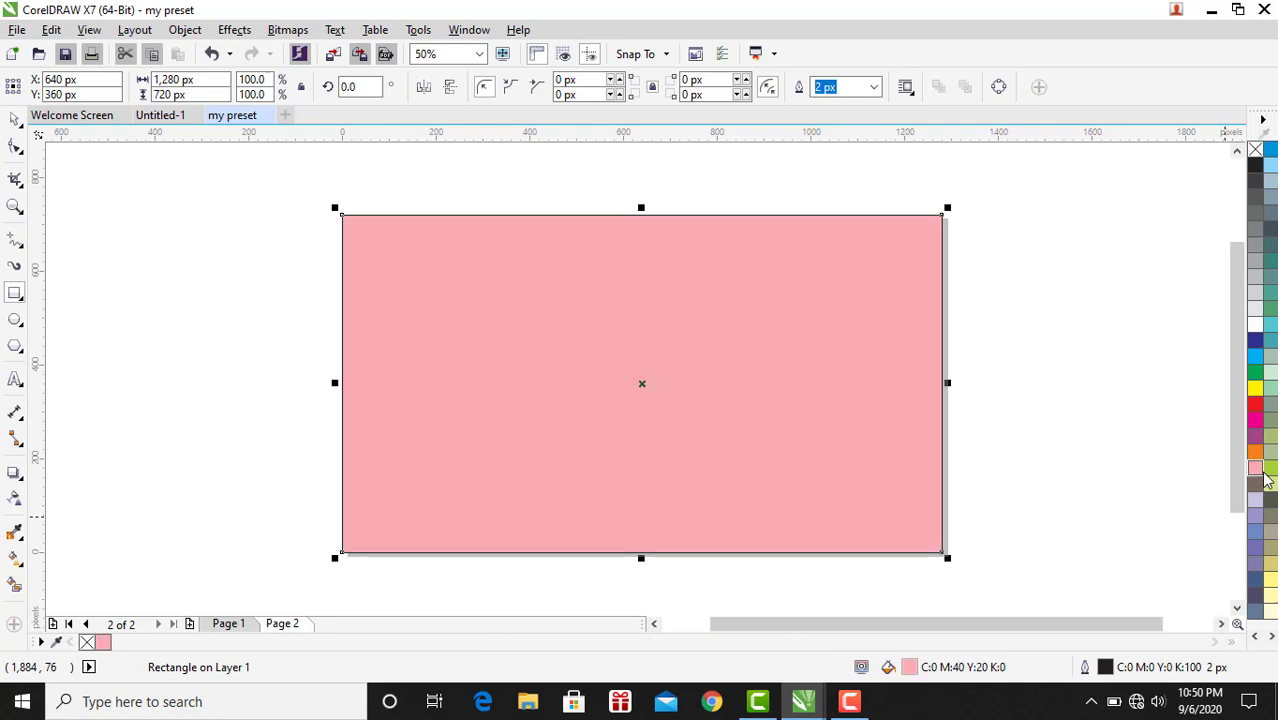
Try to save the my preset document.
click(17, 30)
click(67, 190)
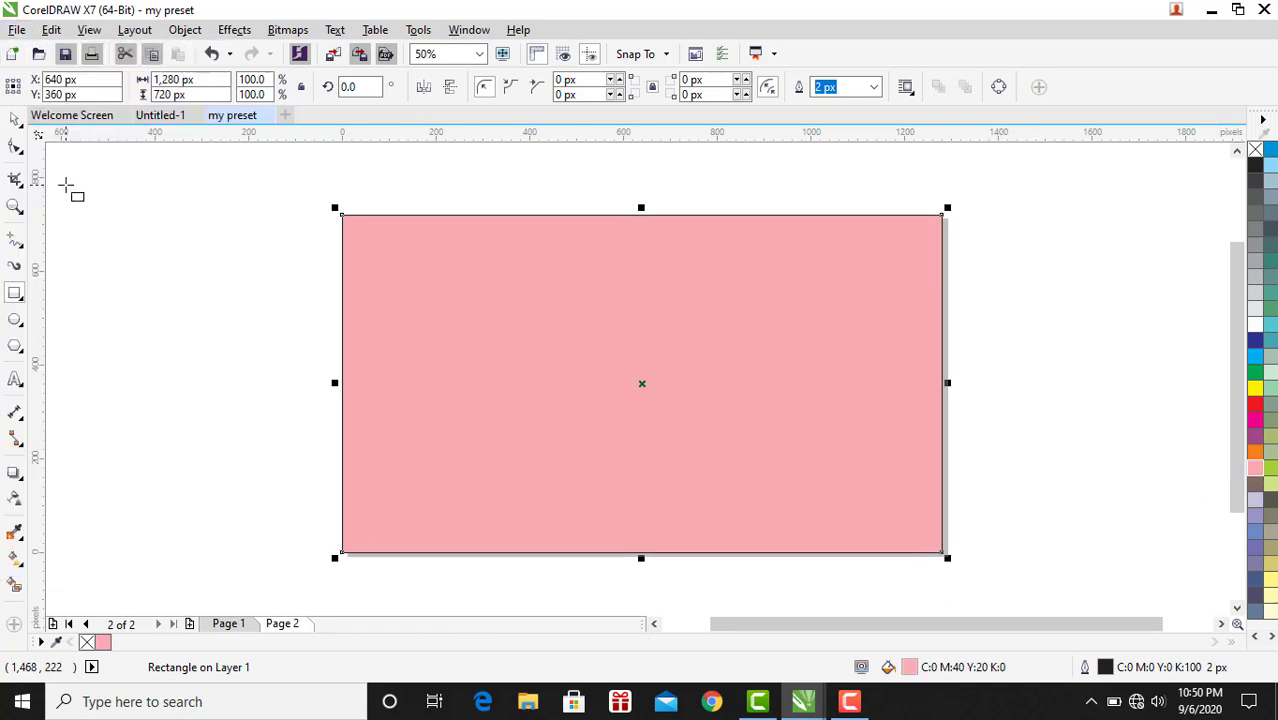
right_click(64, 185)
click(57, 167)
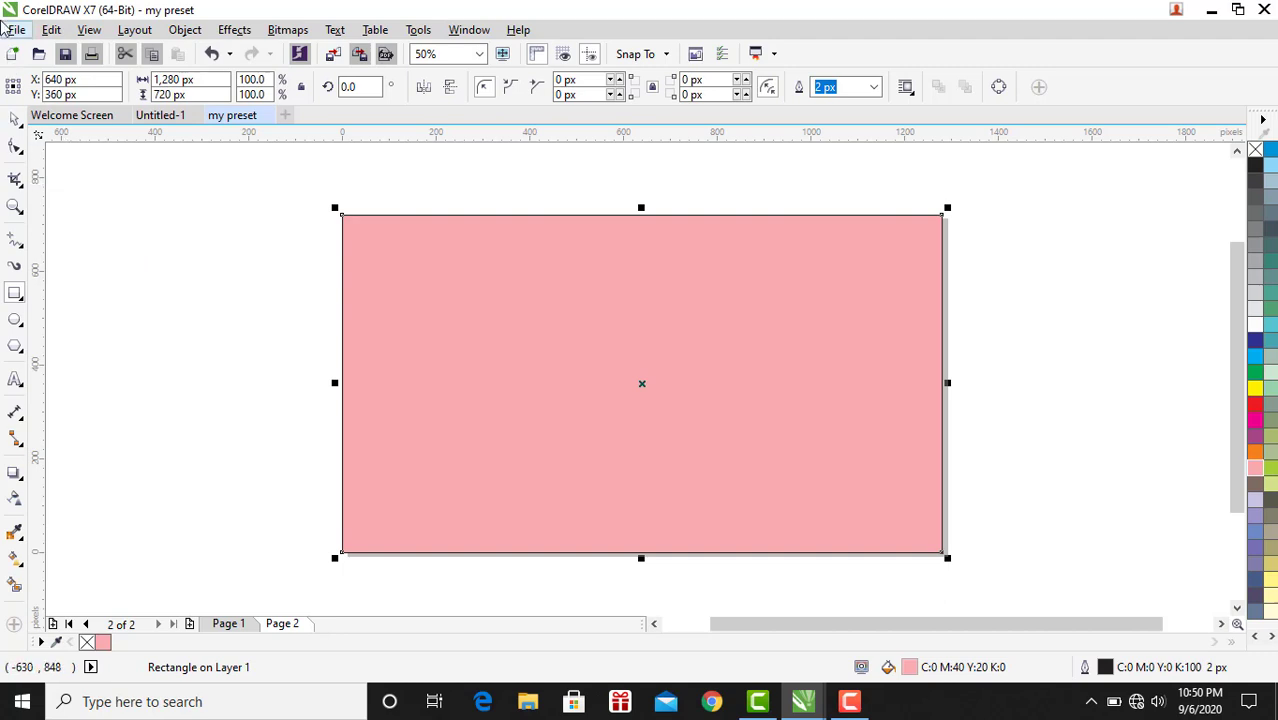
click(17, 30)
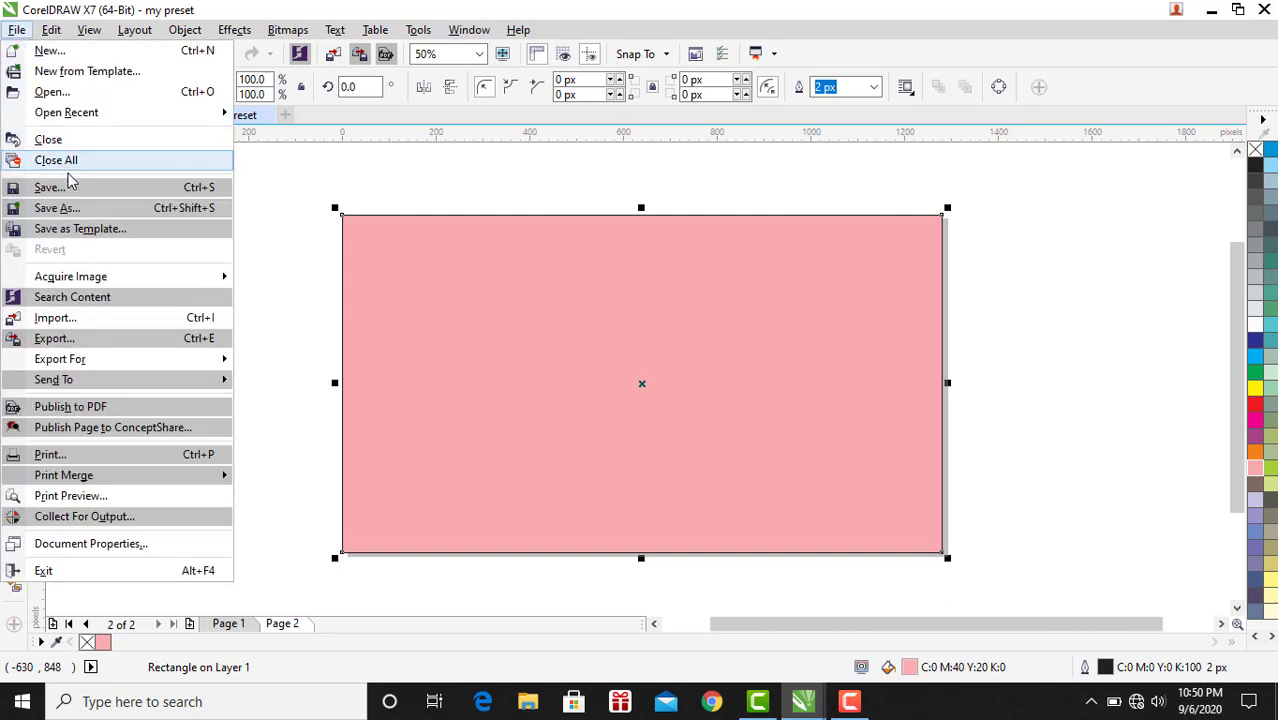
click(90, 188)
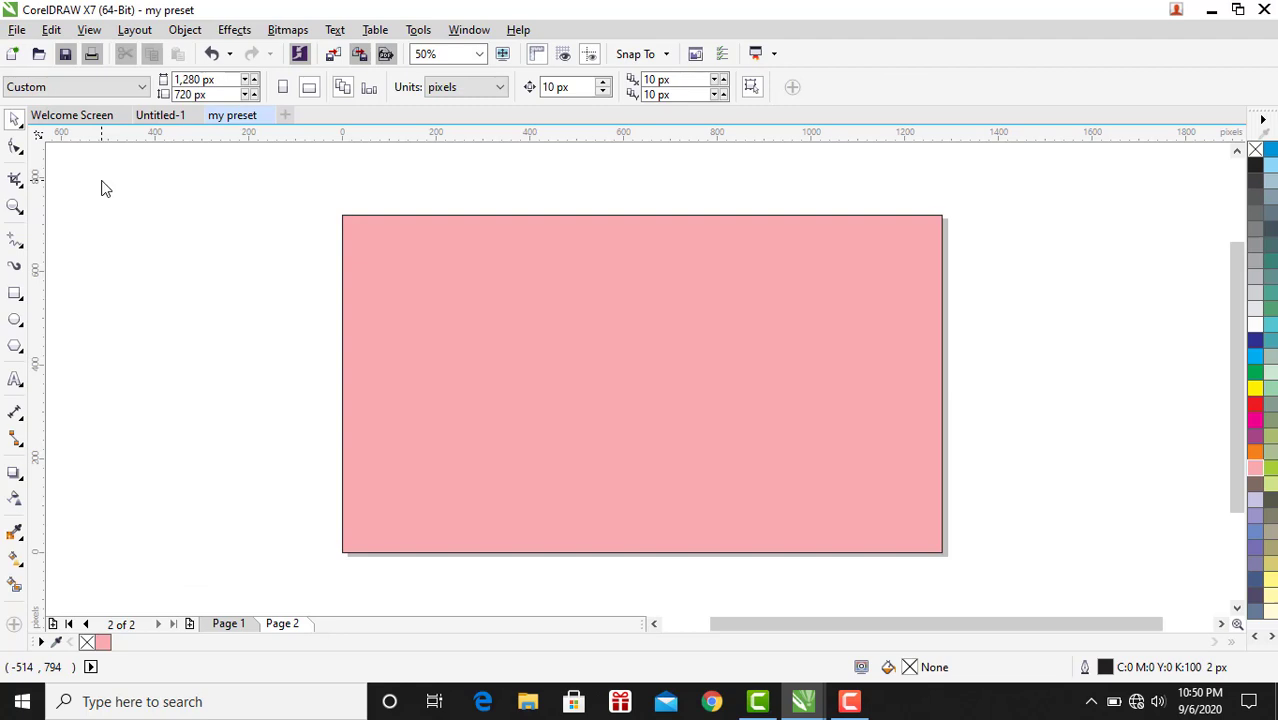
Open the drawing desain simple from the Documents folder.
click(17, 30)
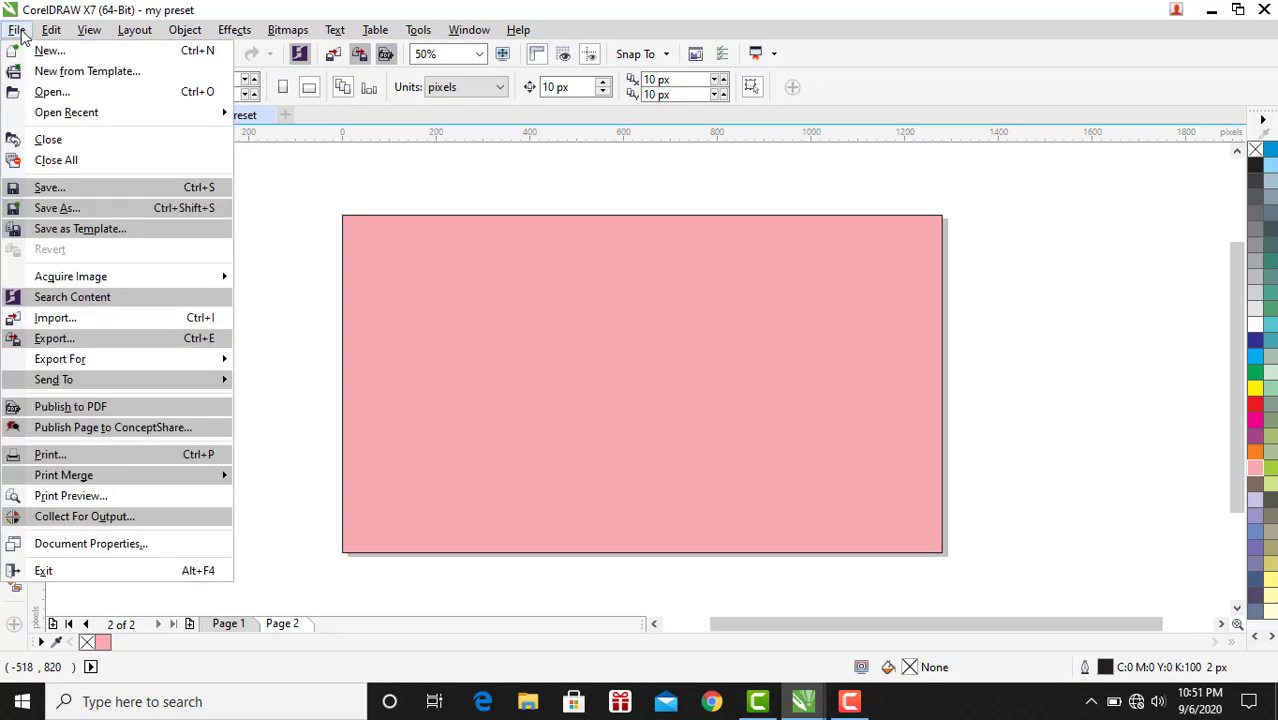
click(78, 87)
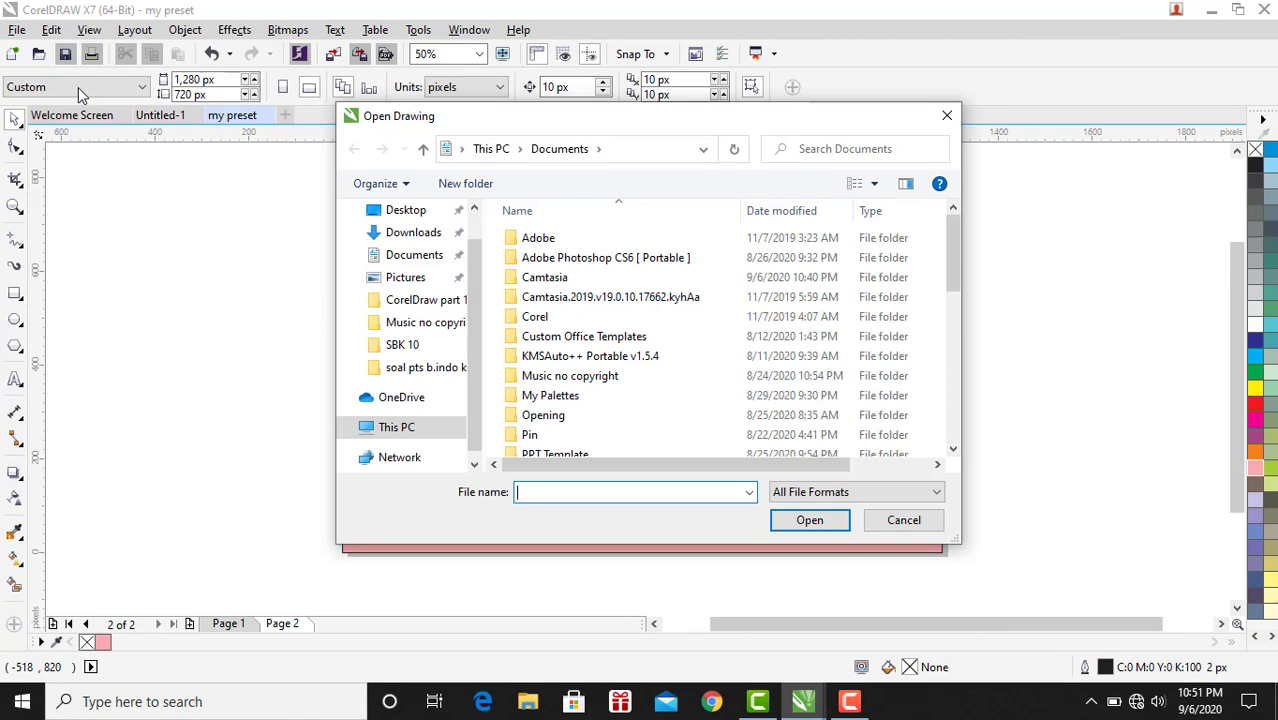
scroll(684, 340, down, 2)
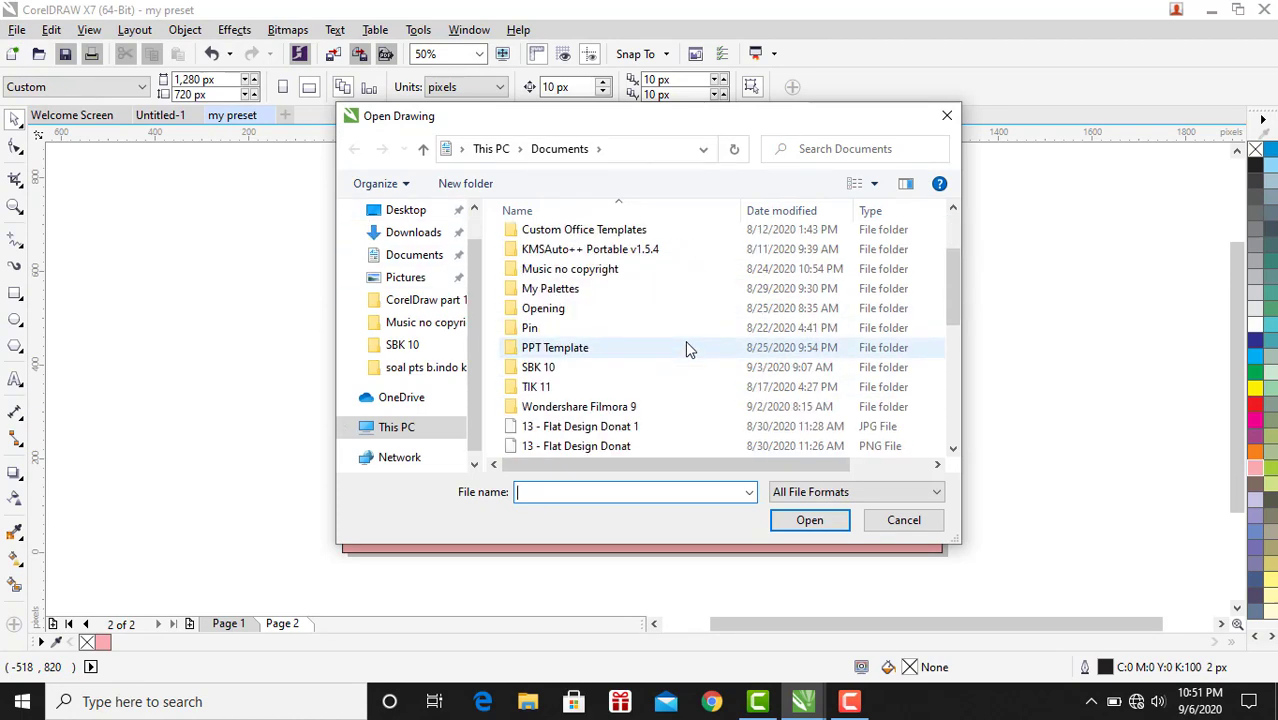
scroll(686, 345, down, 1)
scroll(686, 345, down, 1)
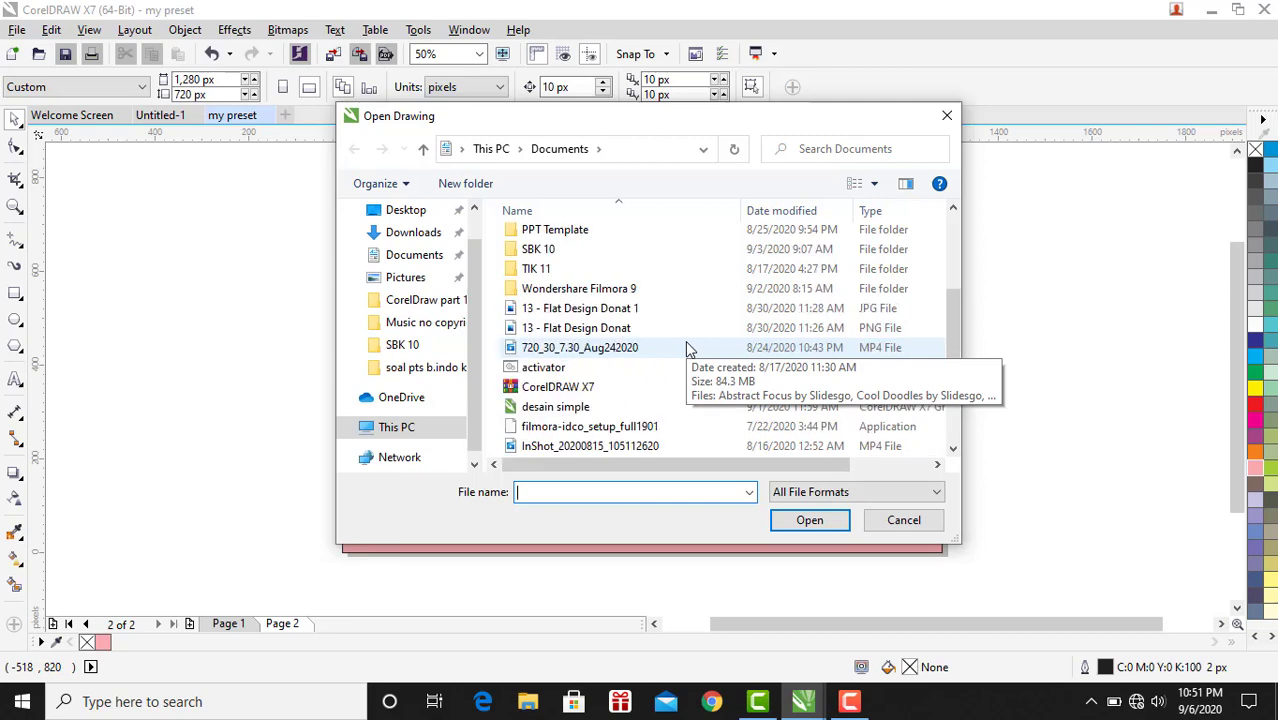
double_click(613, 408)
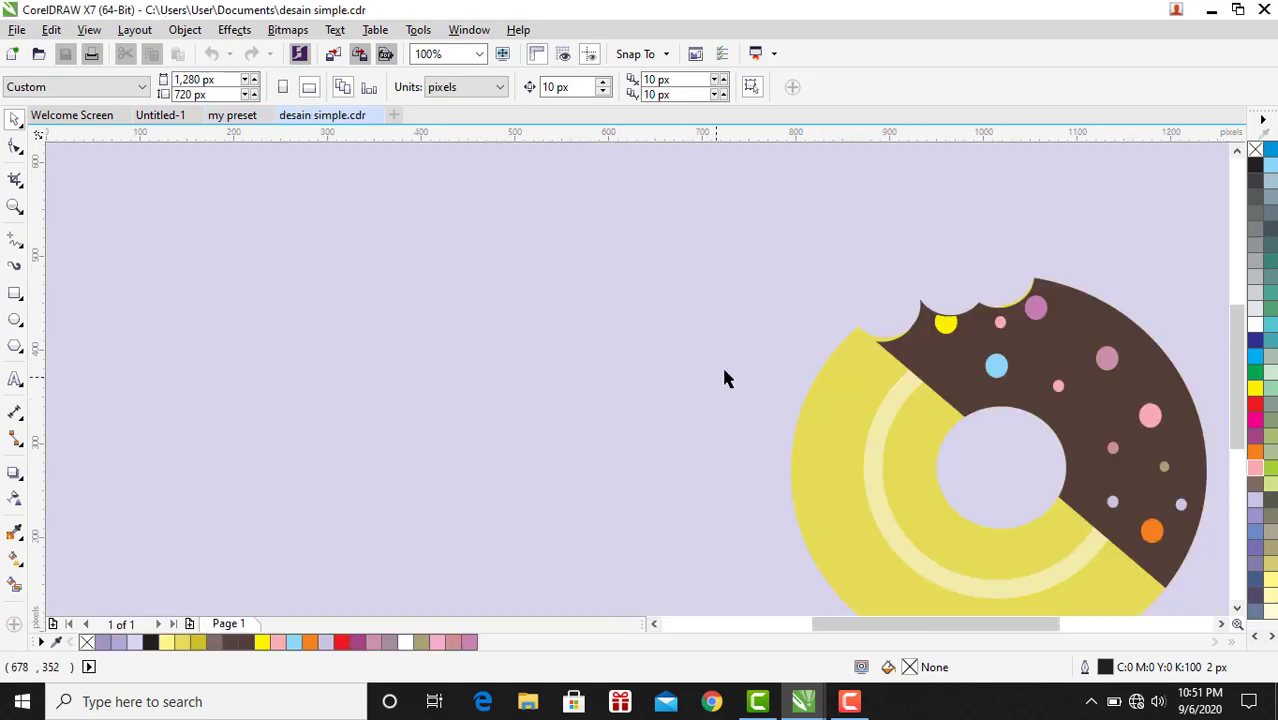
Close the desain simple drawing and return to the my preset document.
click(480, 53)
click(445, 146)
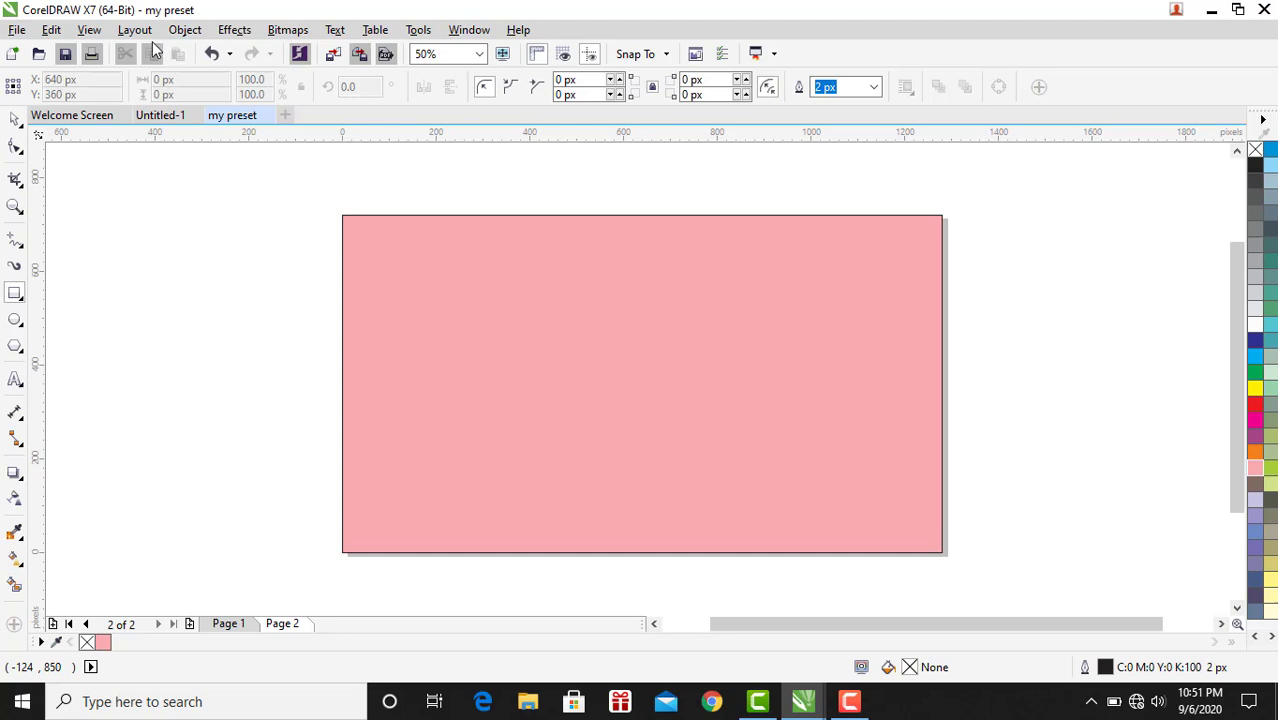
click(89, 31)
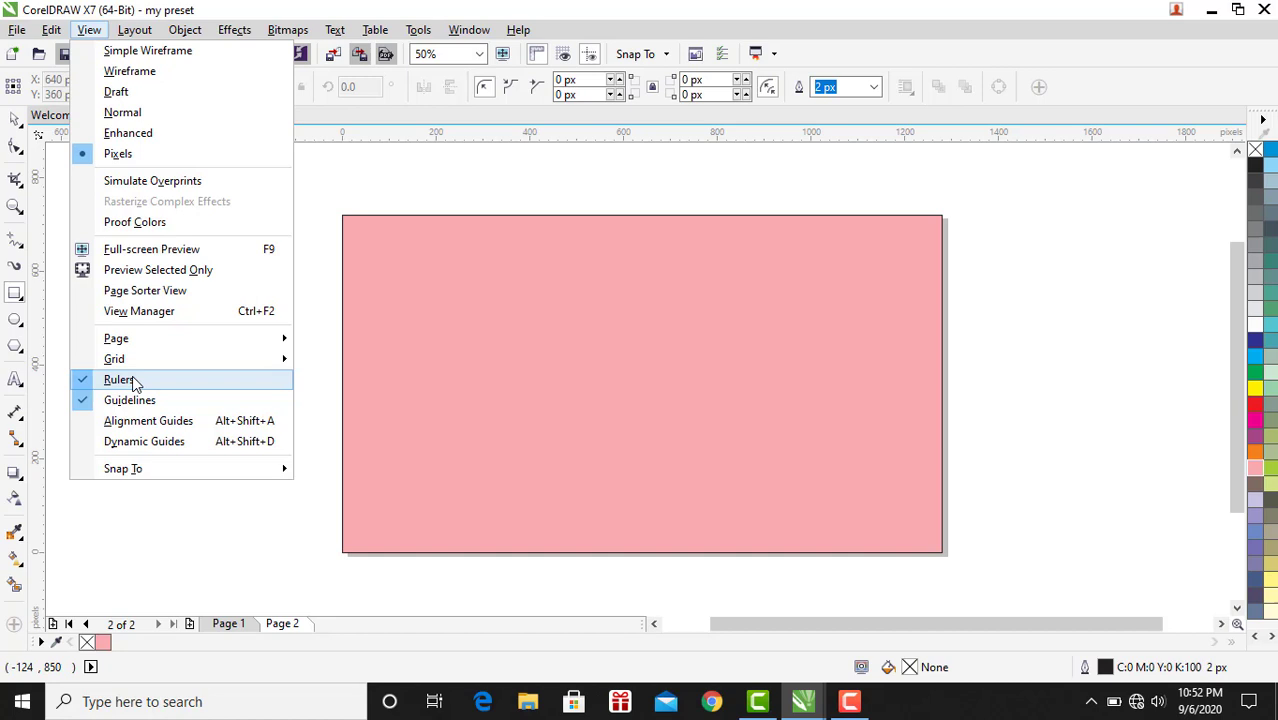
click(89, 30)
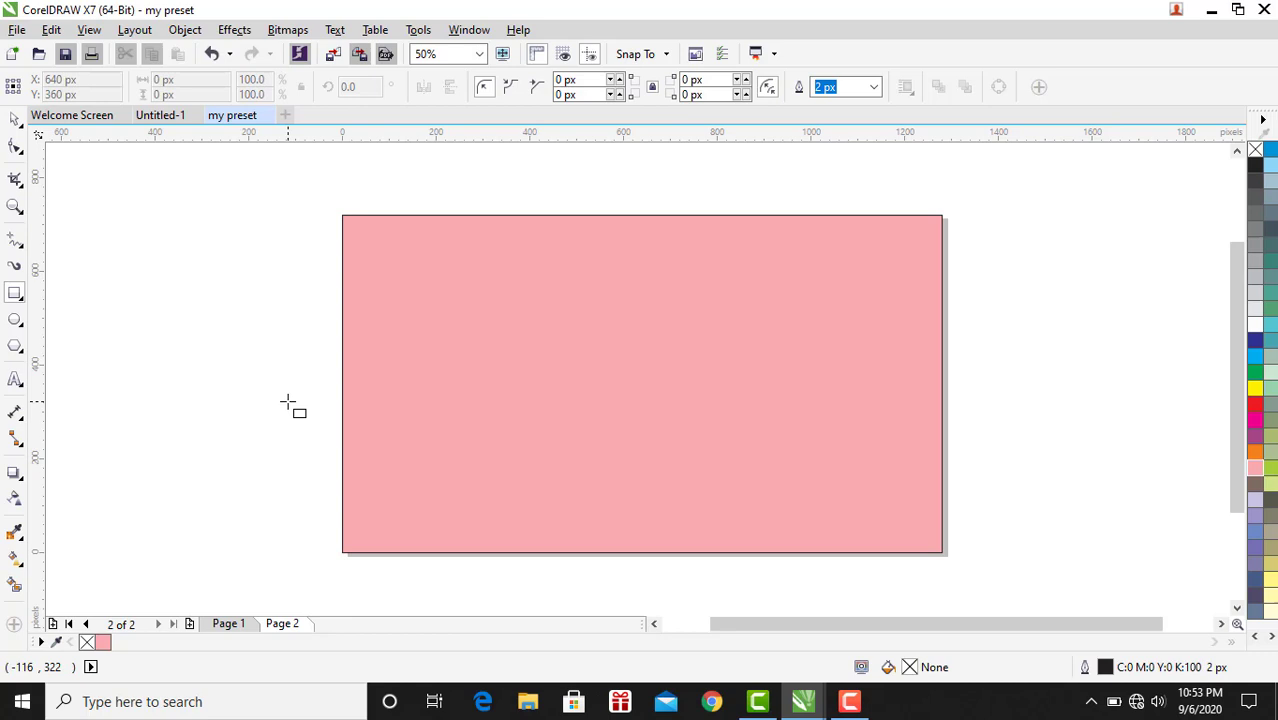
Add a horizontal guideline at about 466 px and a vertical guideline at about 160 px.
click(16, 121)
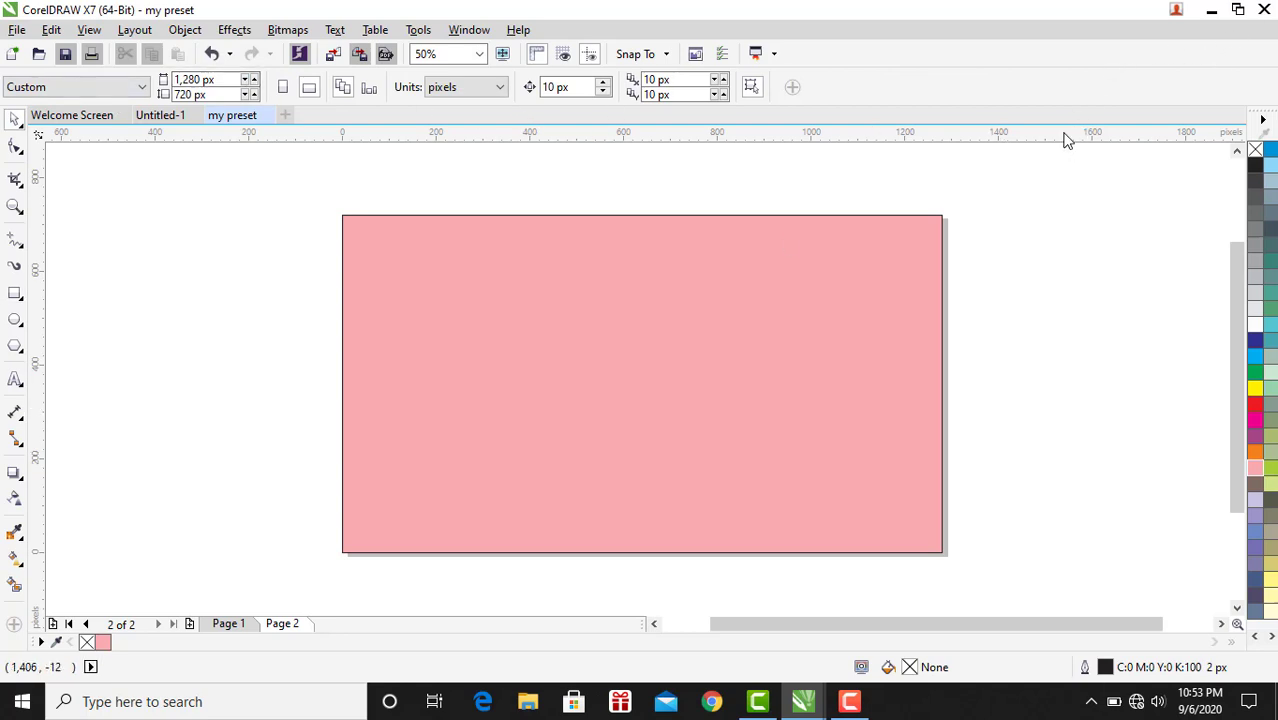
drag(1064, 134, 1155, 342)
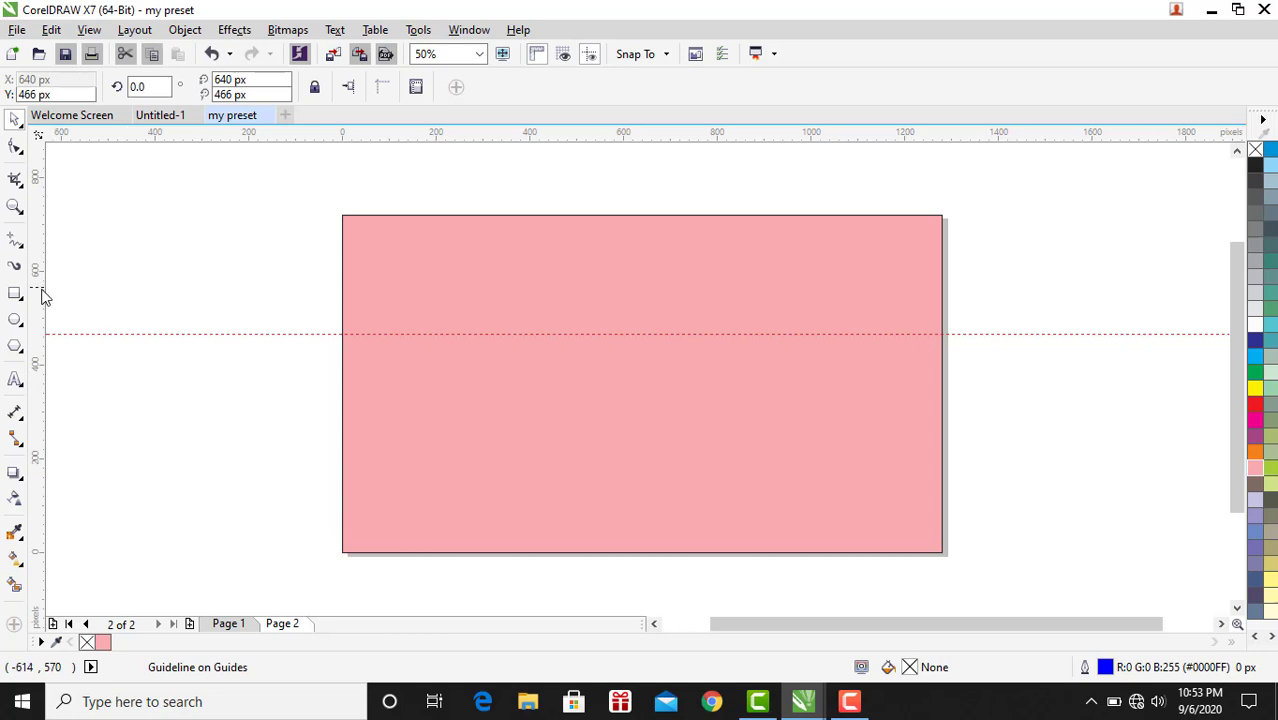
drag(40, 297, 416, 372)
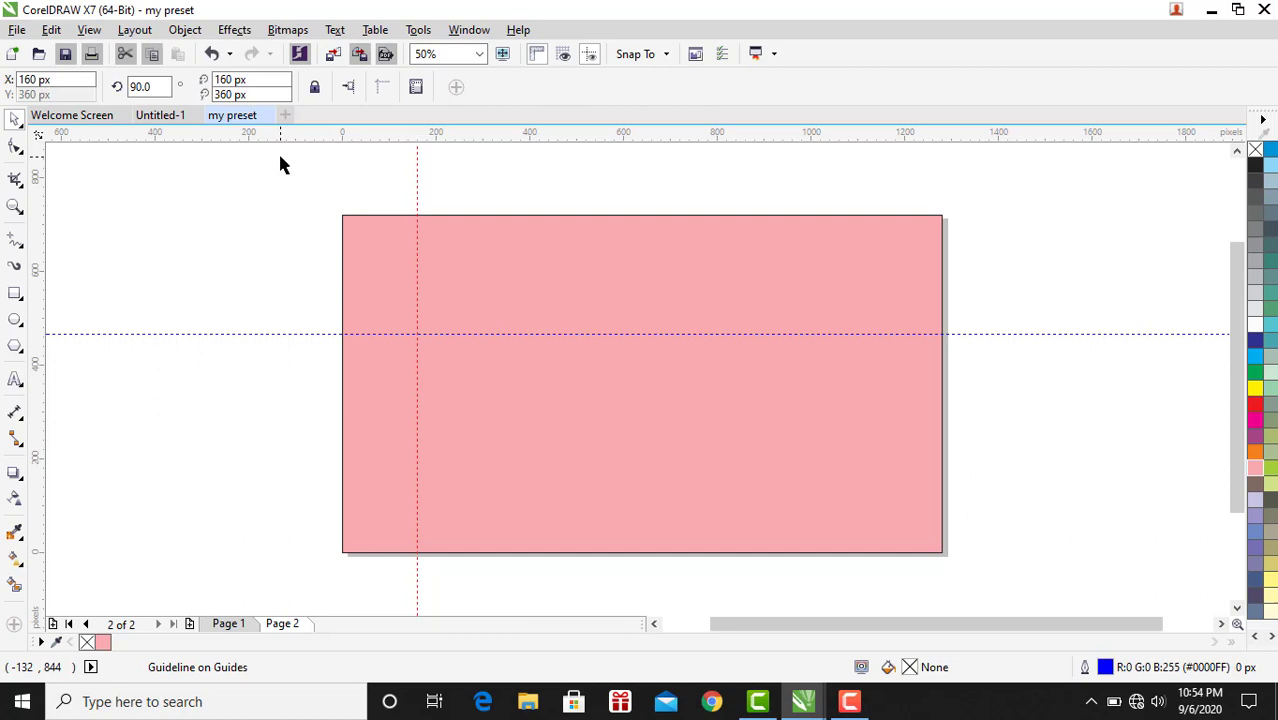
Import the flower photo dbfa189e94852c7eb6be193cf50e39bf from the Documents Pin folder onto the page.
click(18, 30)
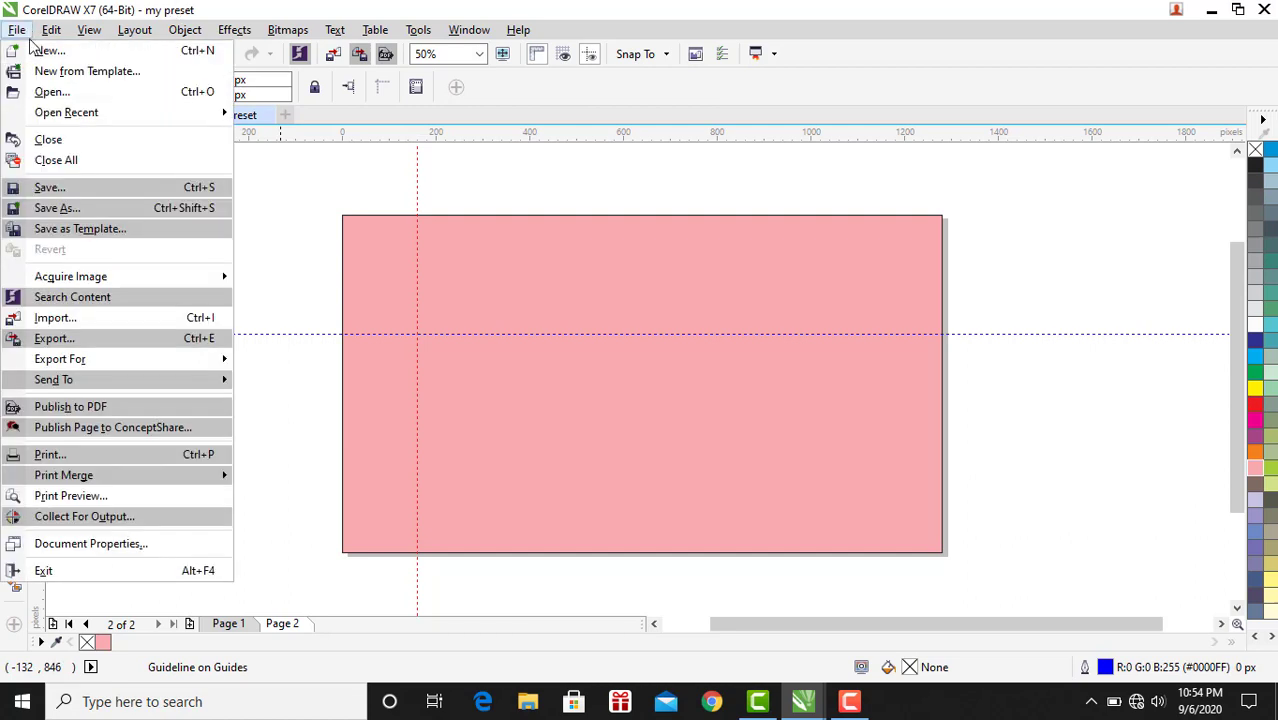
click(88, 318)
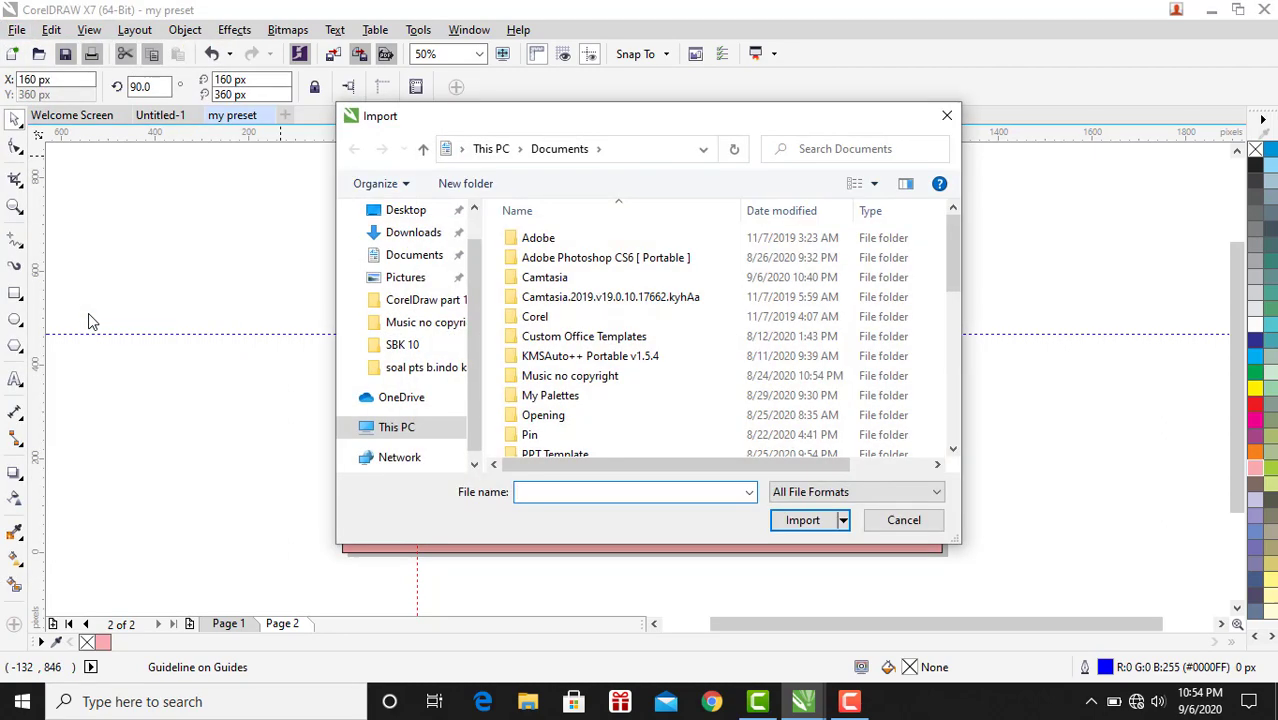
scroll(608, 314, down, 6)
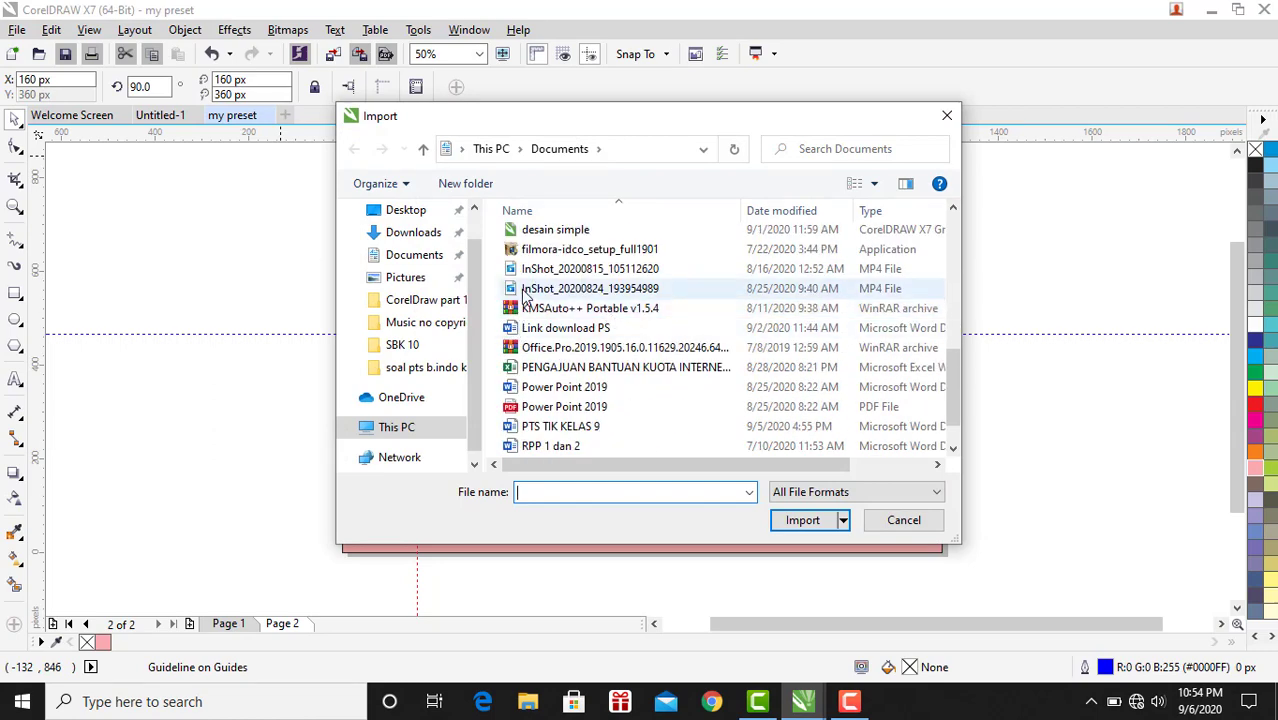
scroll(527, 282, up, 1)
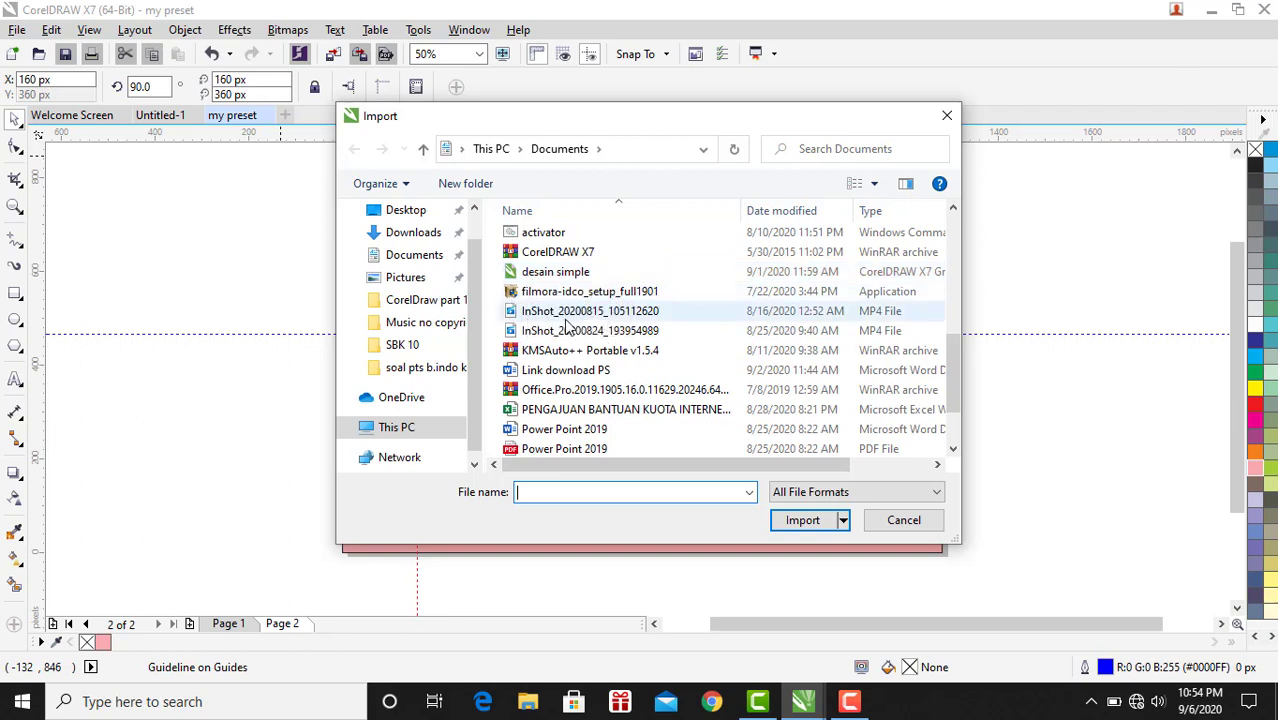
scroll(567, 326, up, 1)
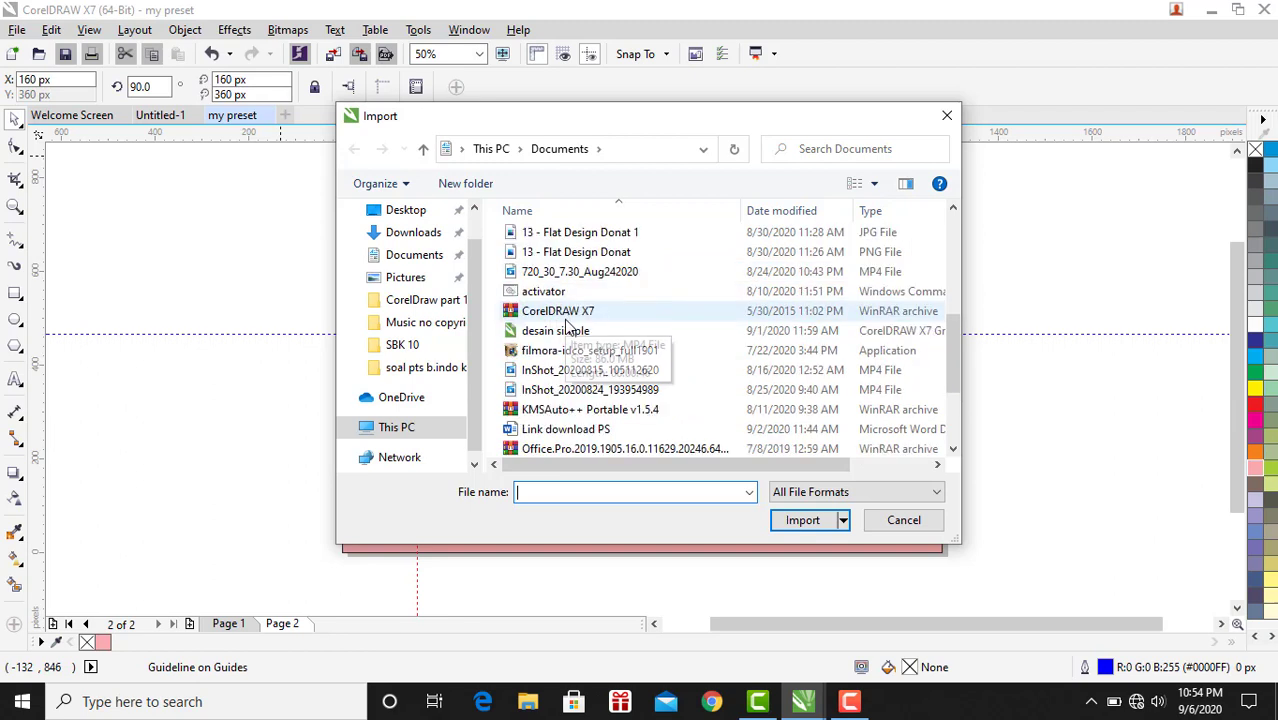
click(420, 278)
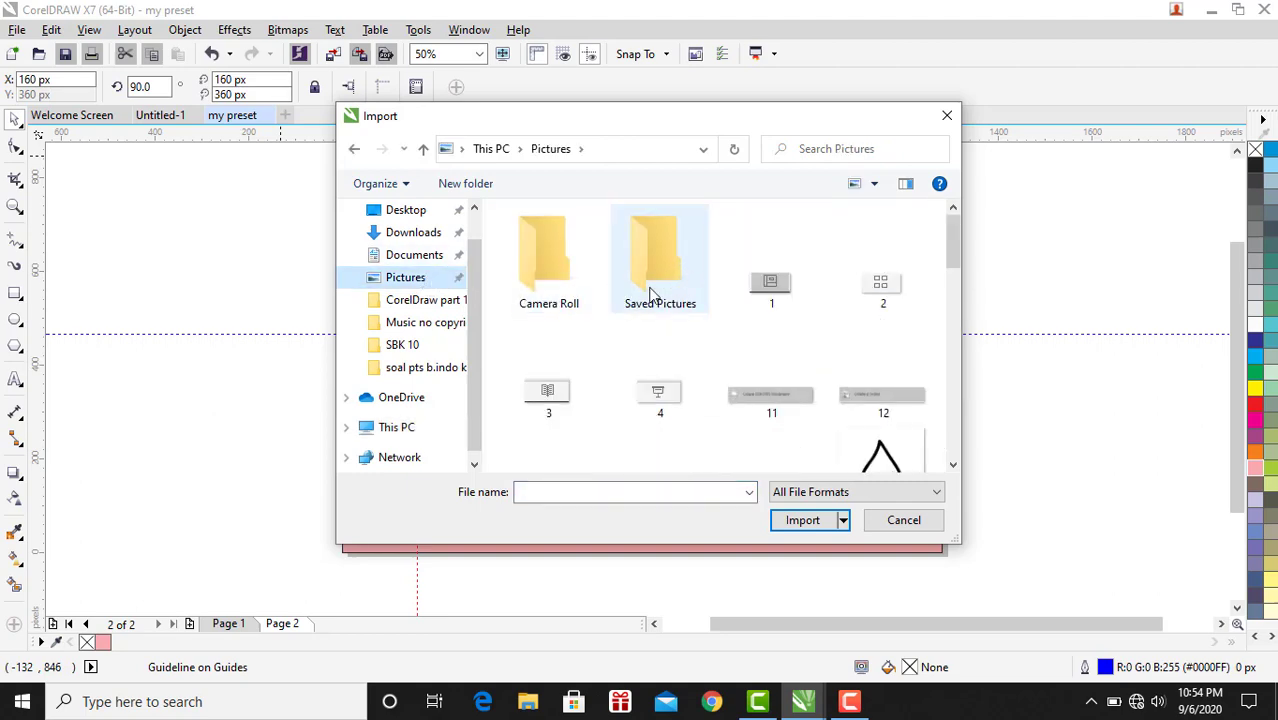
scroll(650, 295, down, 10)
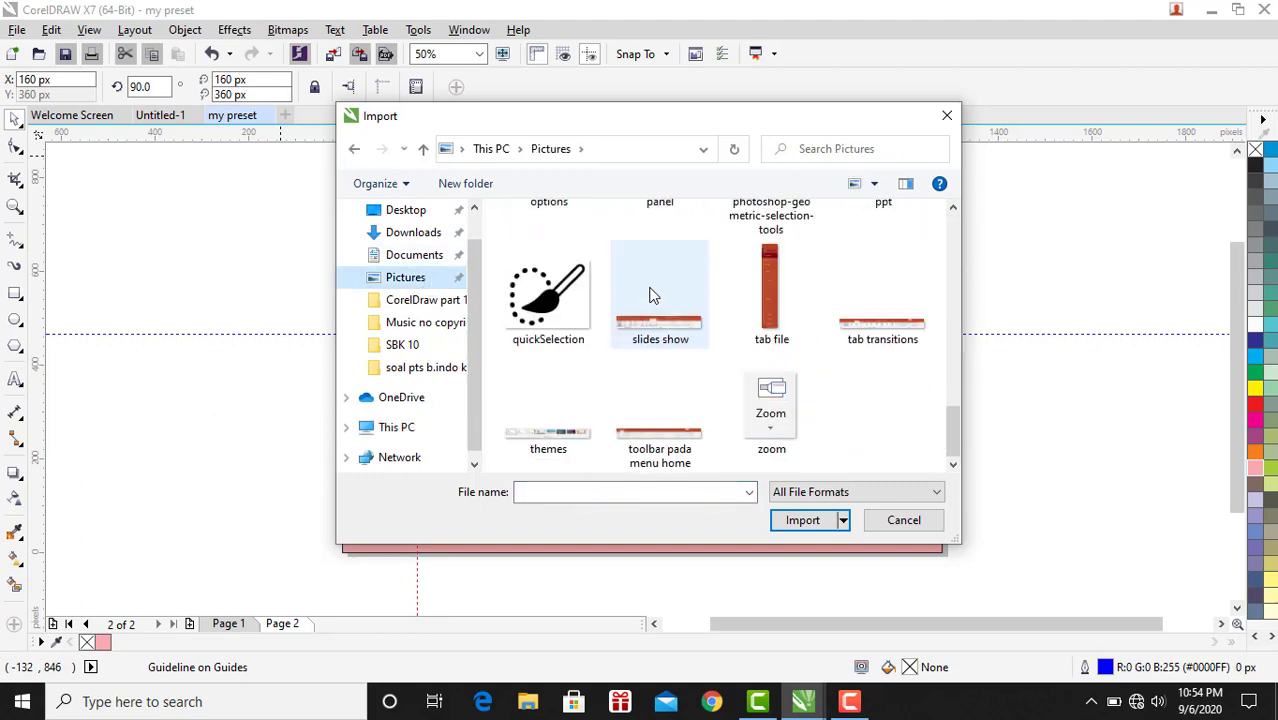
scroll(510, 300, up, 10)
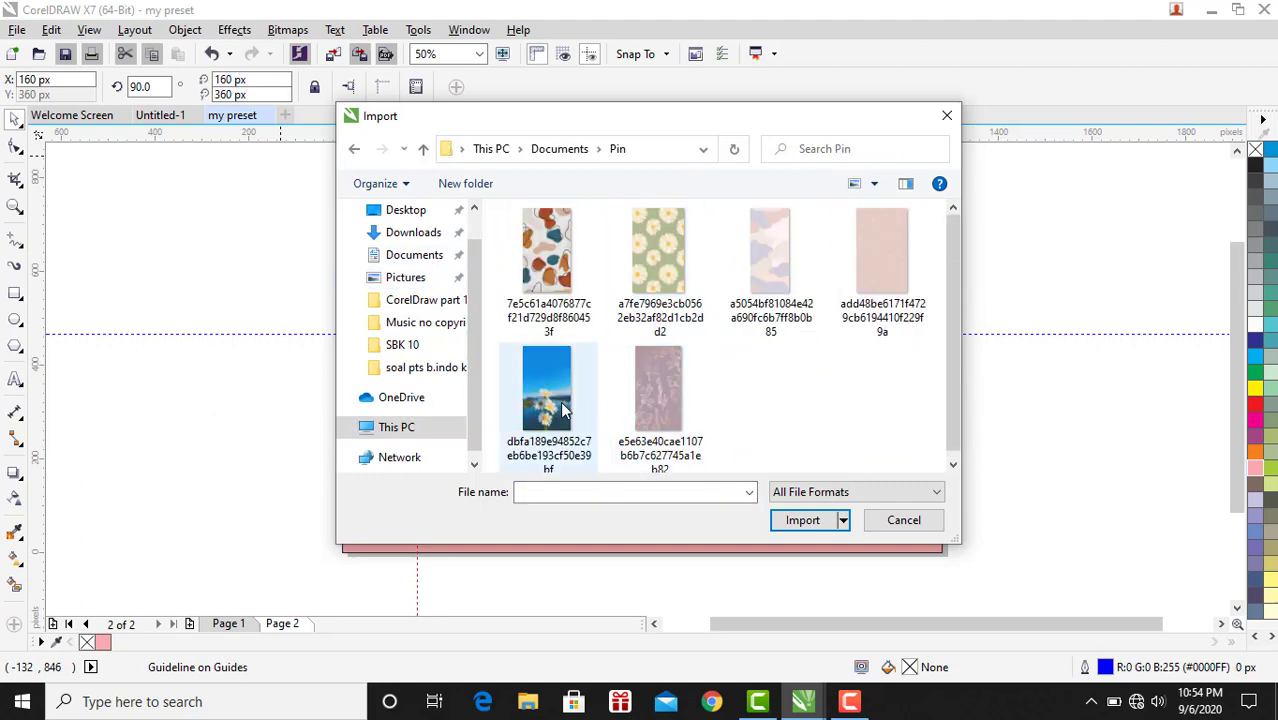
double_click(548, 395)
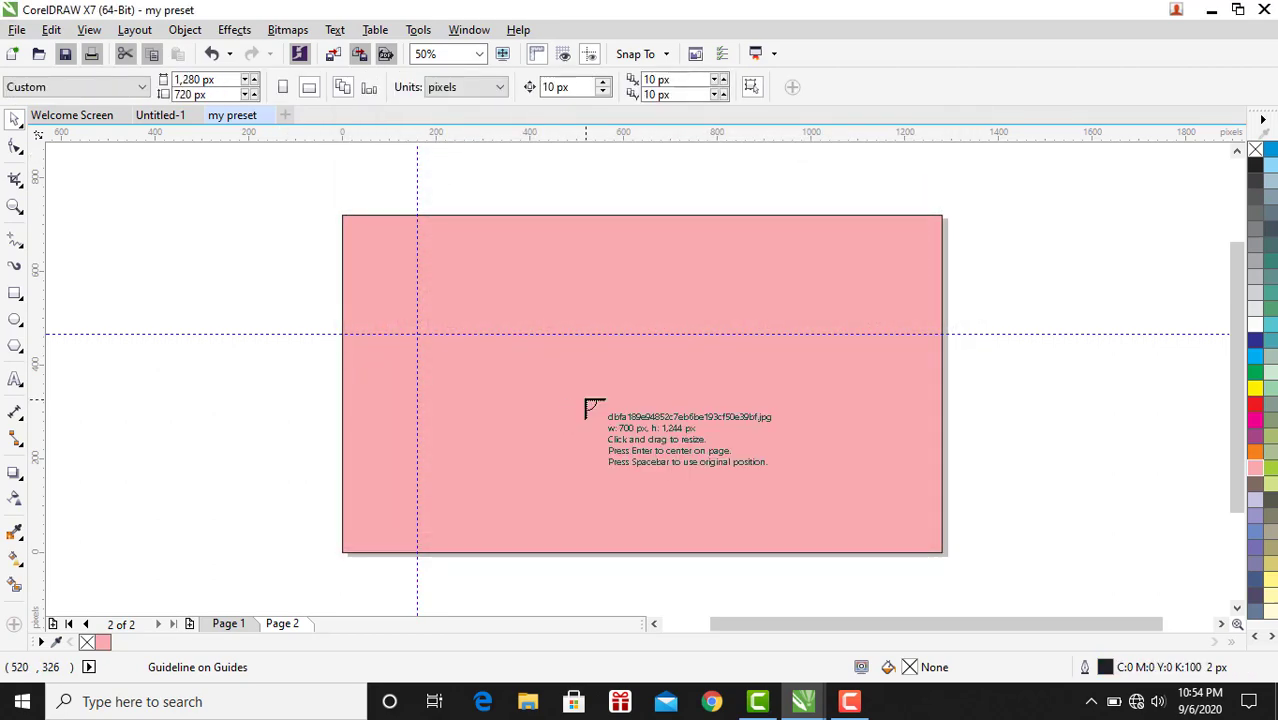
click(587, 401)
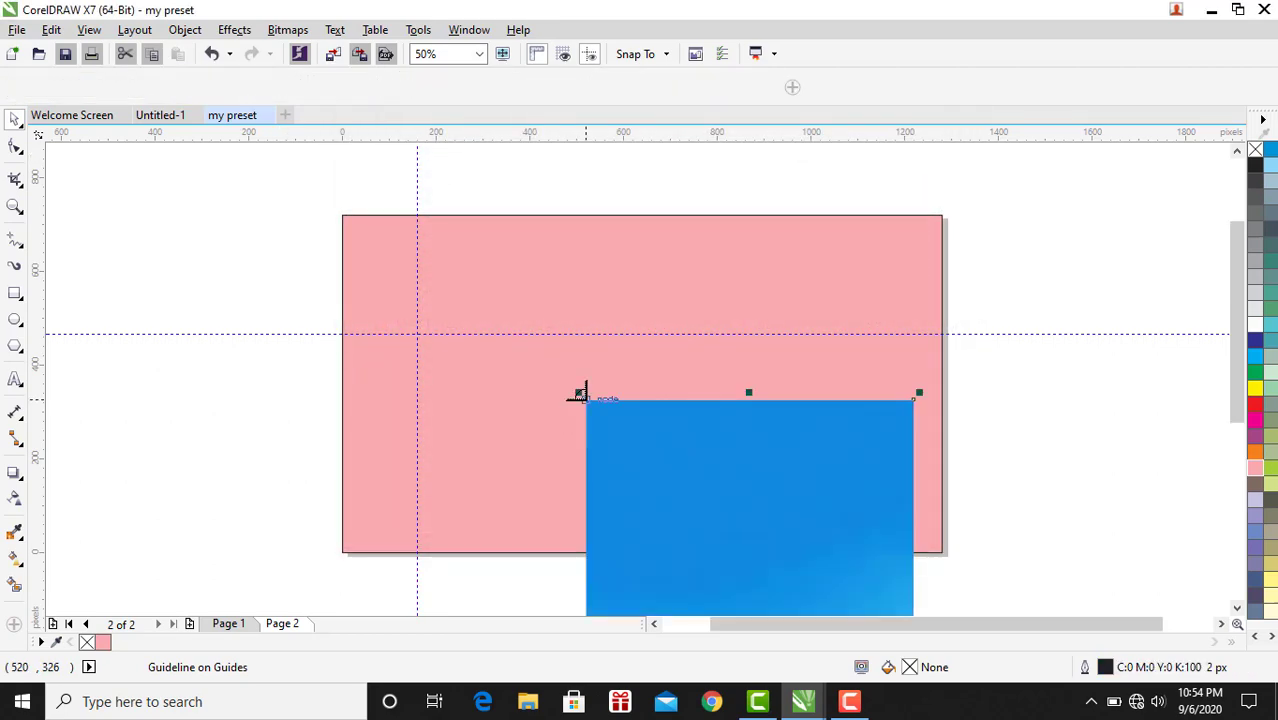
Resize the imported photo to about 501 × 597 px and place it in the middle of the page.
drag(722, 494, 596, 238)
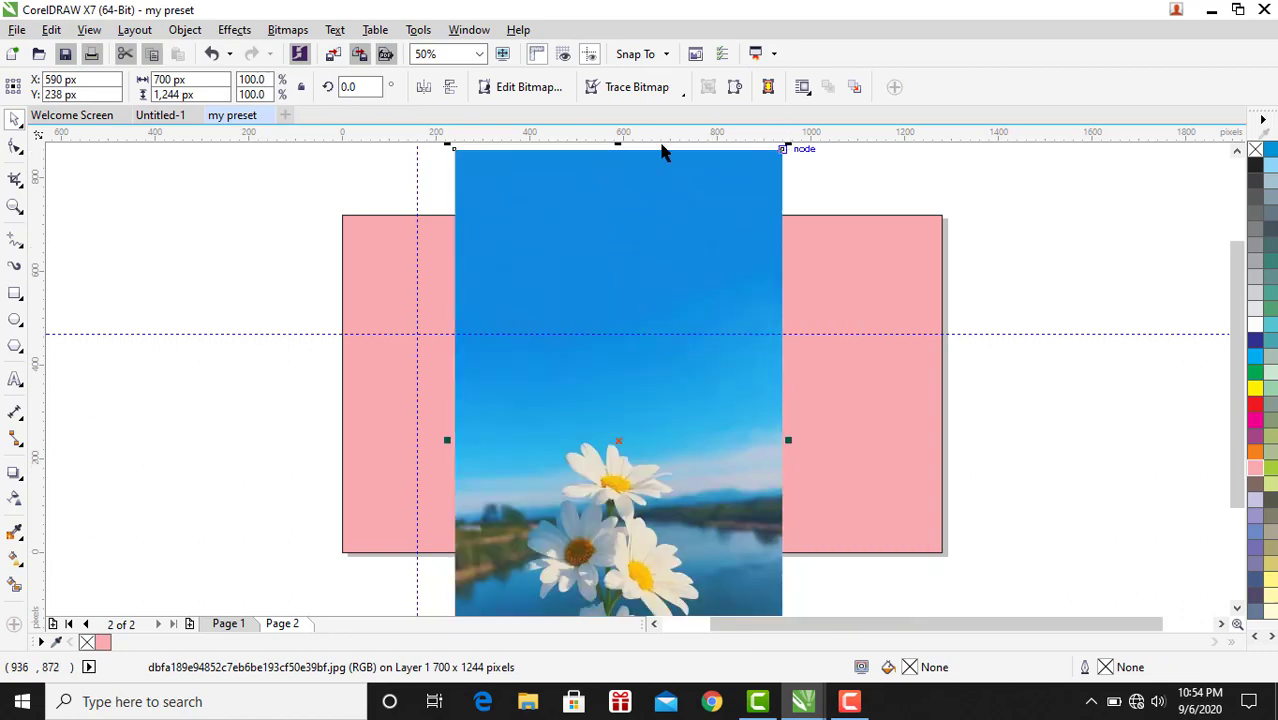
drag(467, 181, 552, 330)
drag(679, 448, 625, 335)
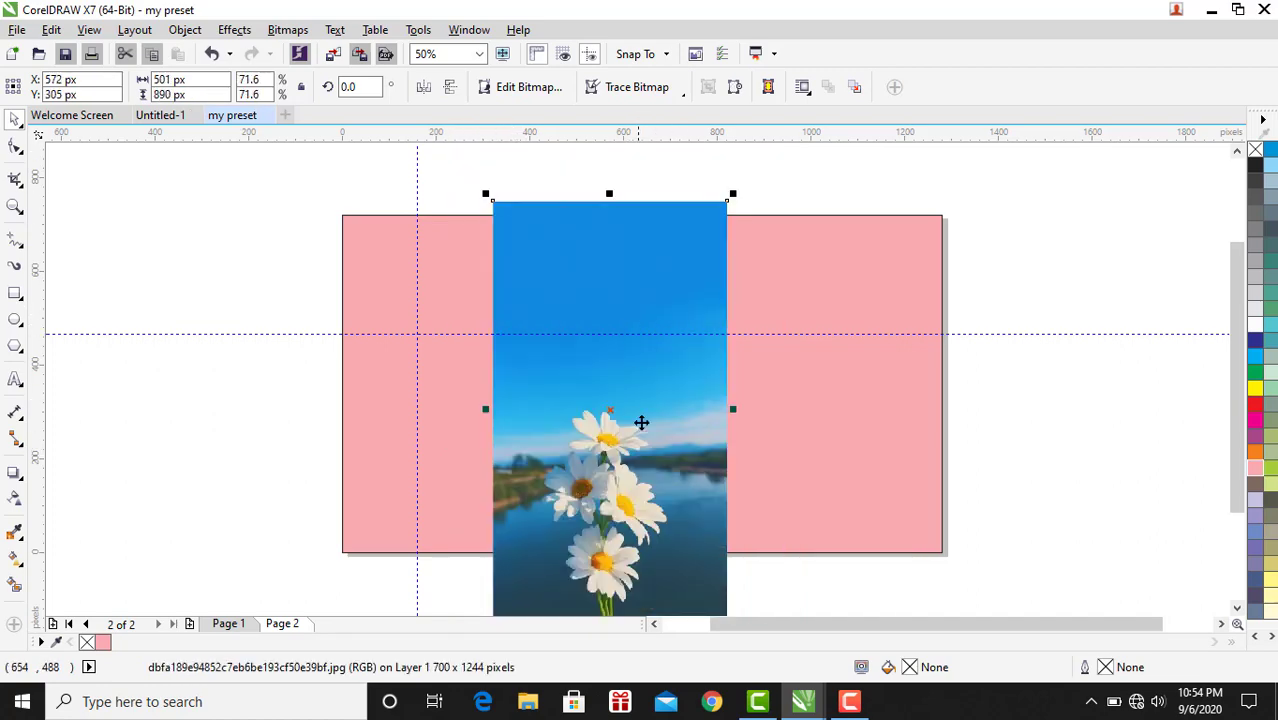
drag(645, 466, 678, 457)
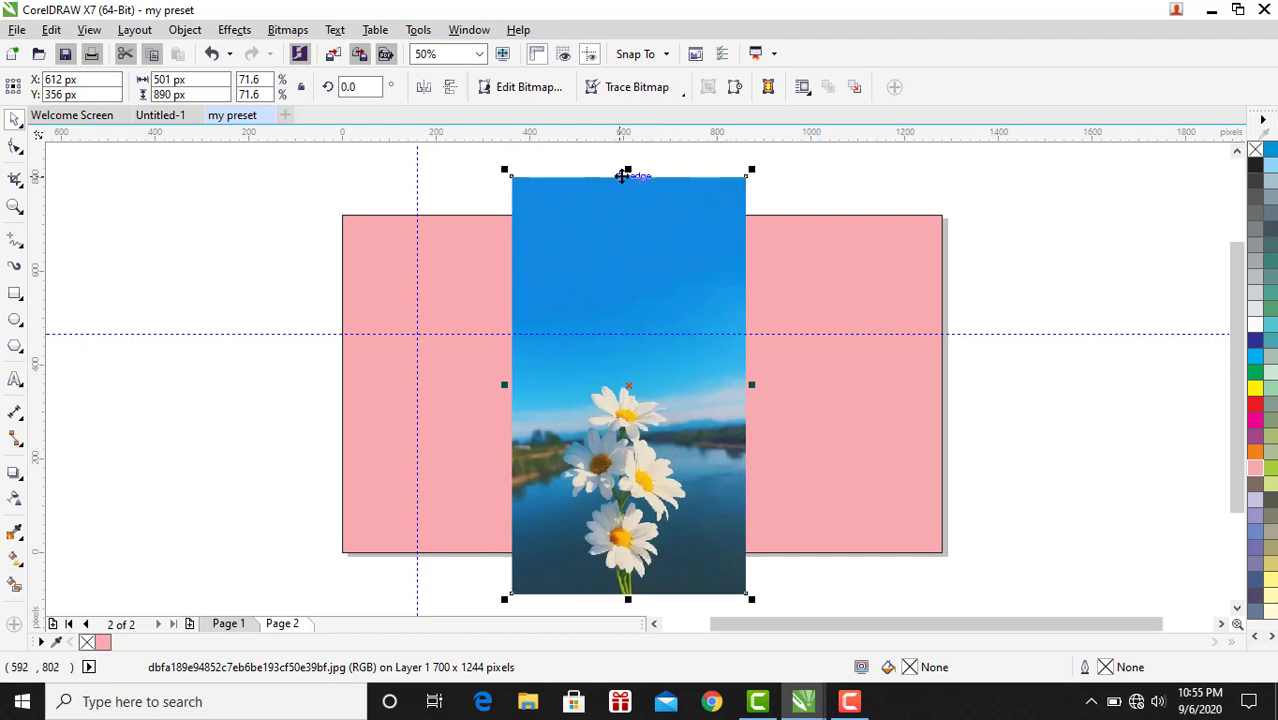
drag(629, 169, 651, 314)
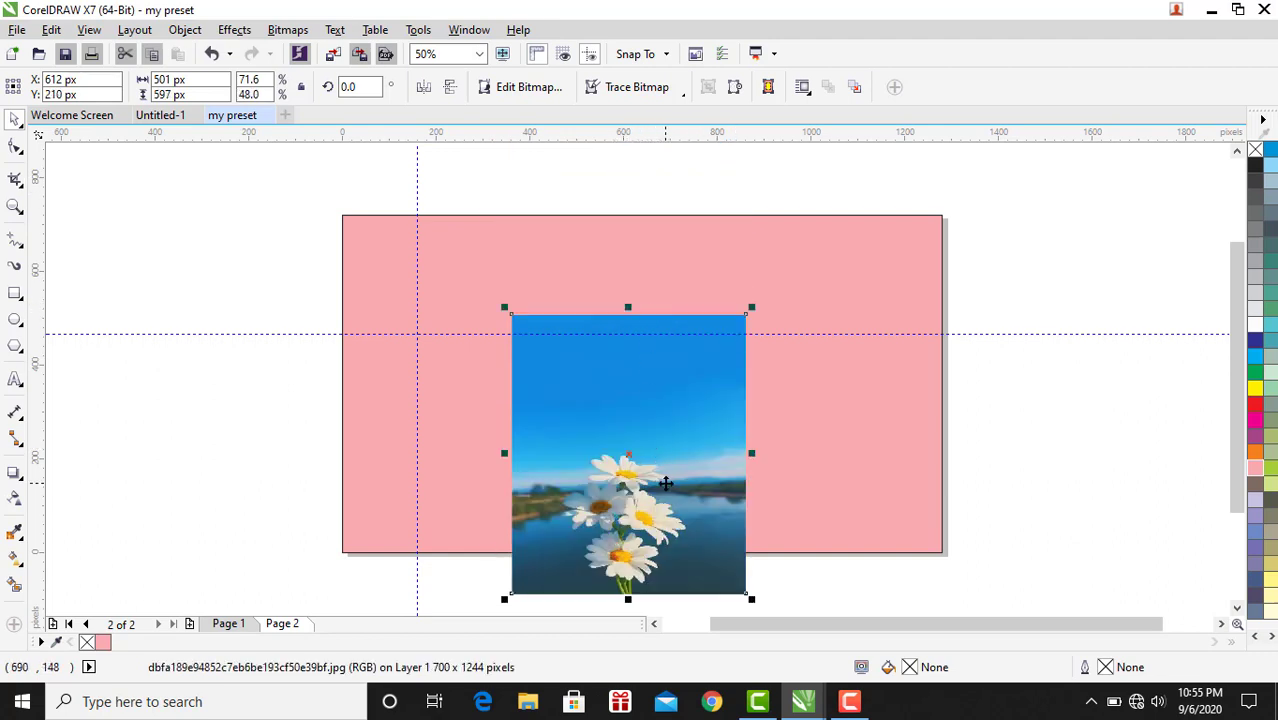
drag(666, 483, 668, 426)
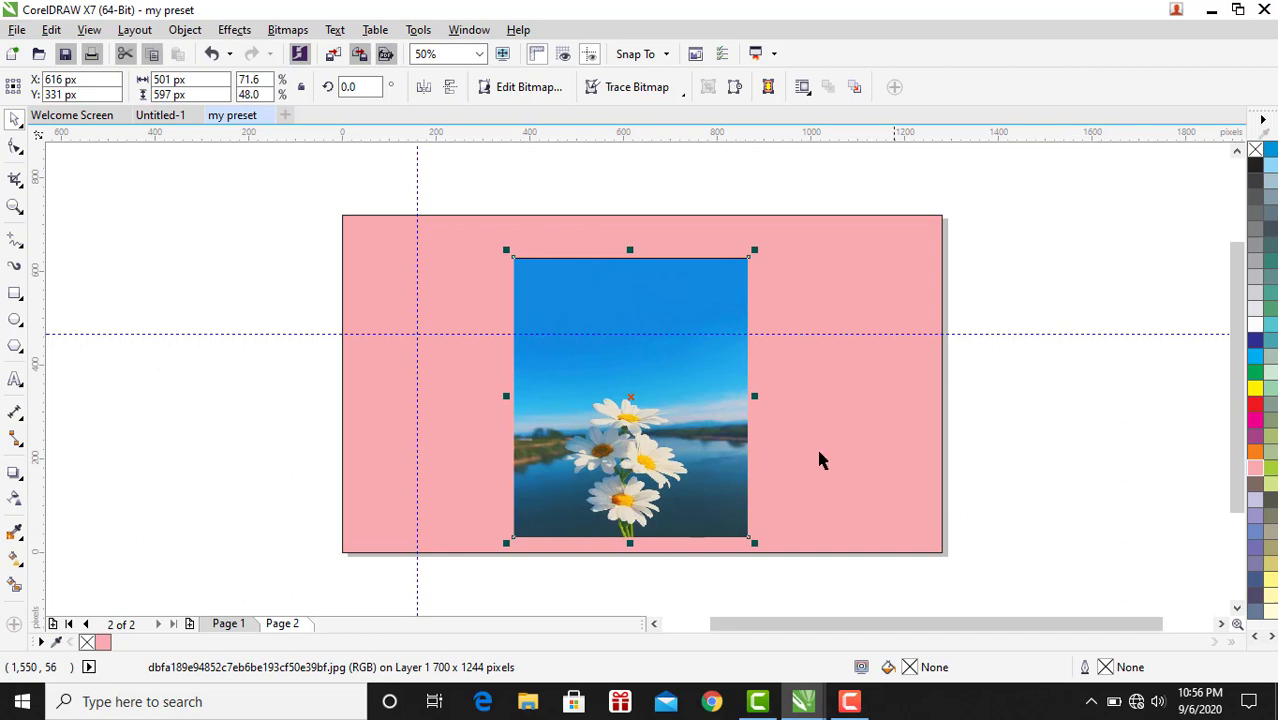
Enable snapping to Document Grid, Baseline Grid, Guidelines and Page.
click(660, 53)
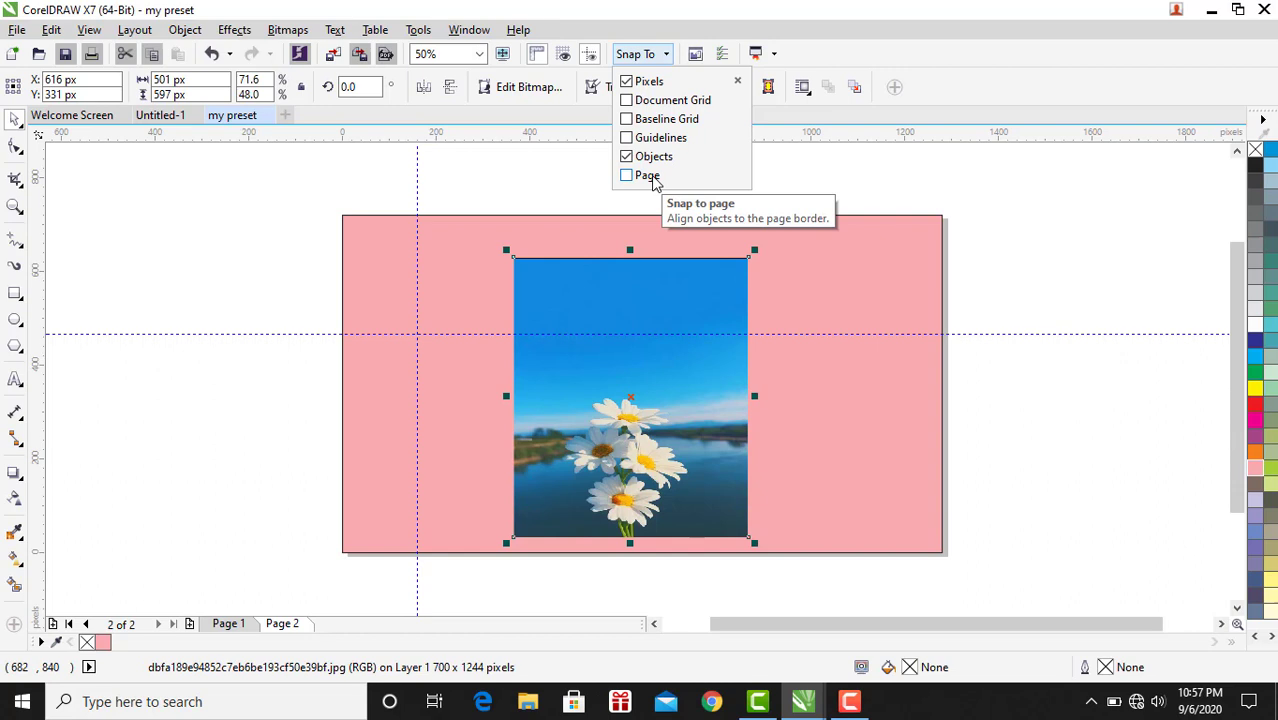
click(668, 105)
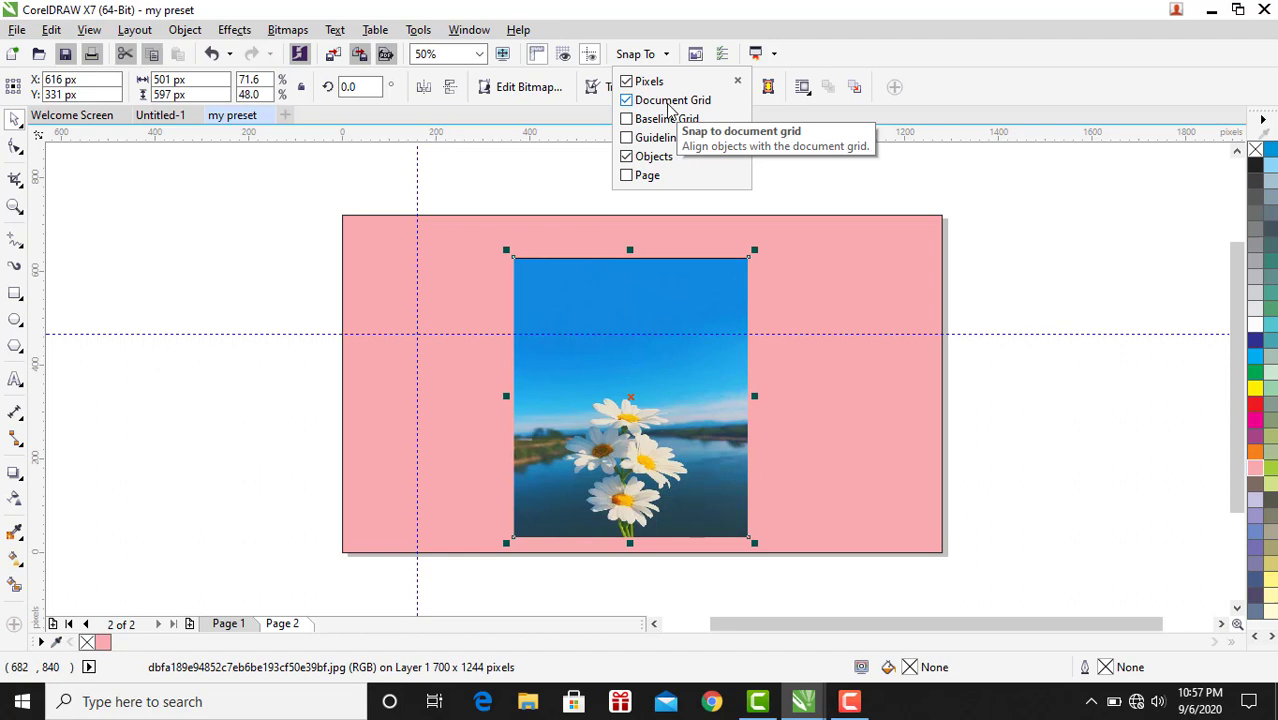
click(670, 119)
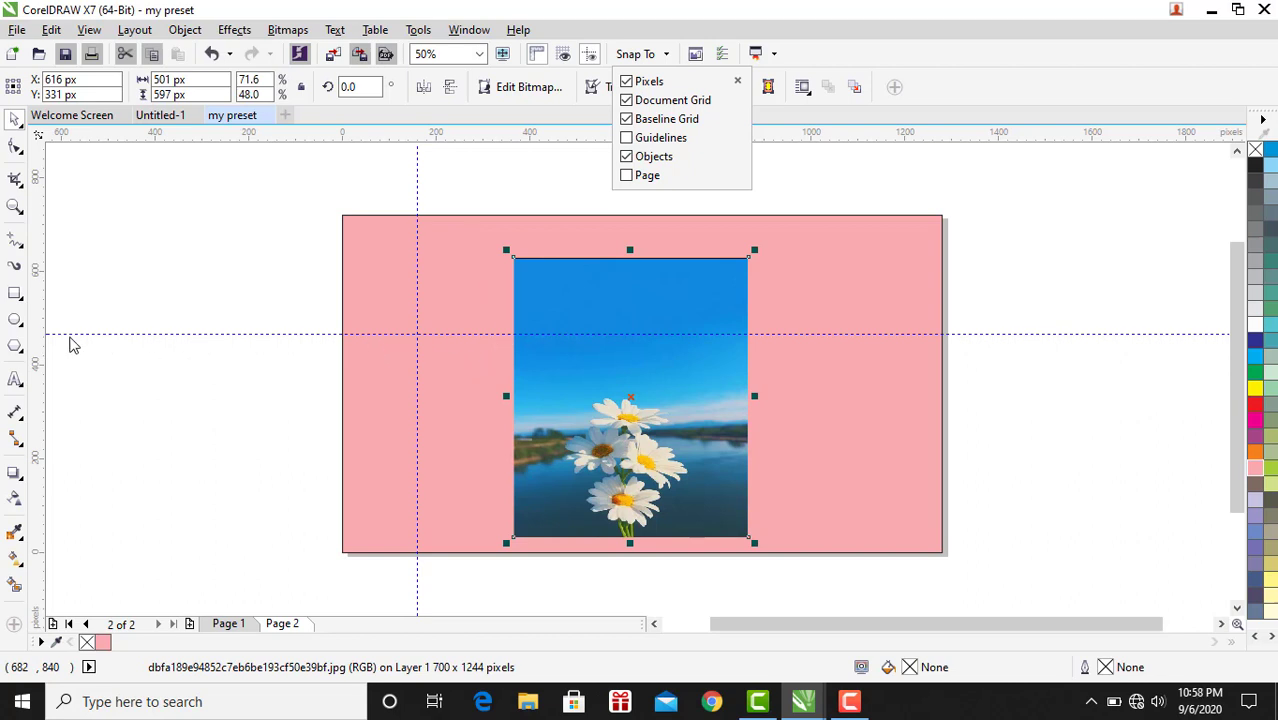
click(627, 138)
click(627, 176)
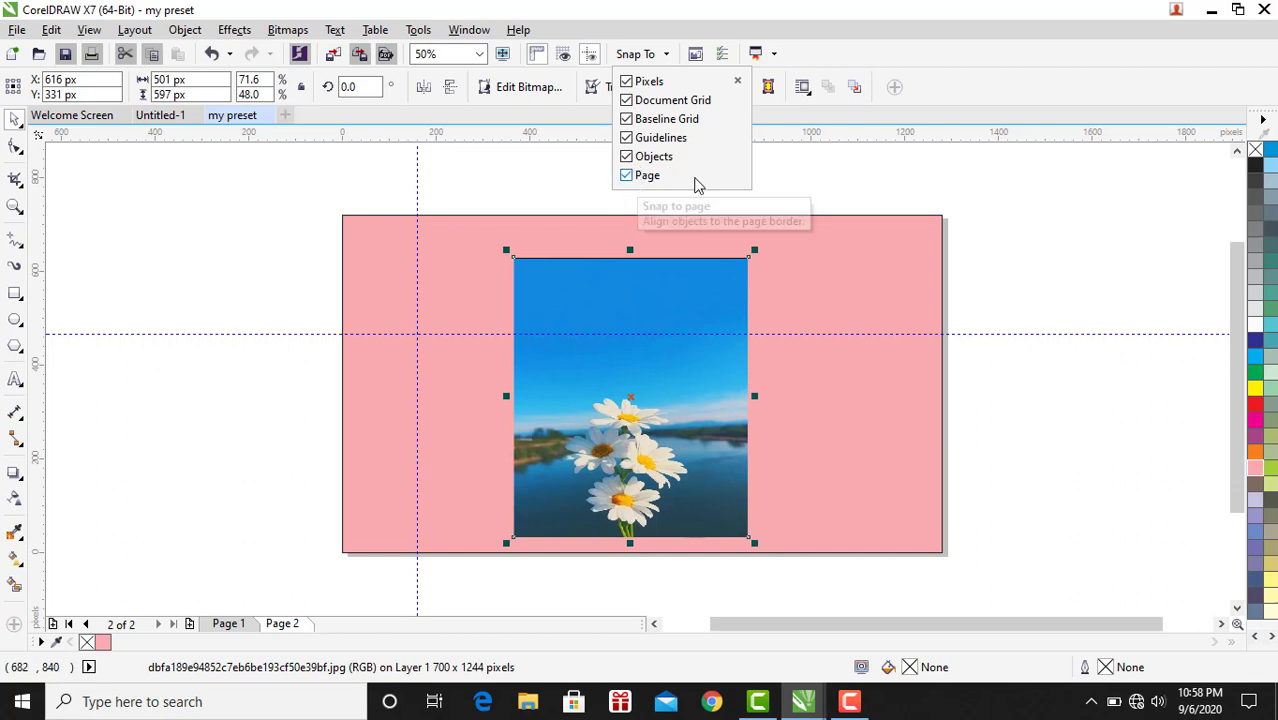
click(817, 188)
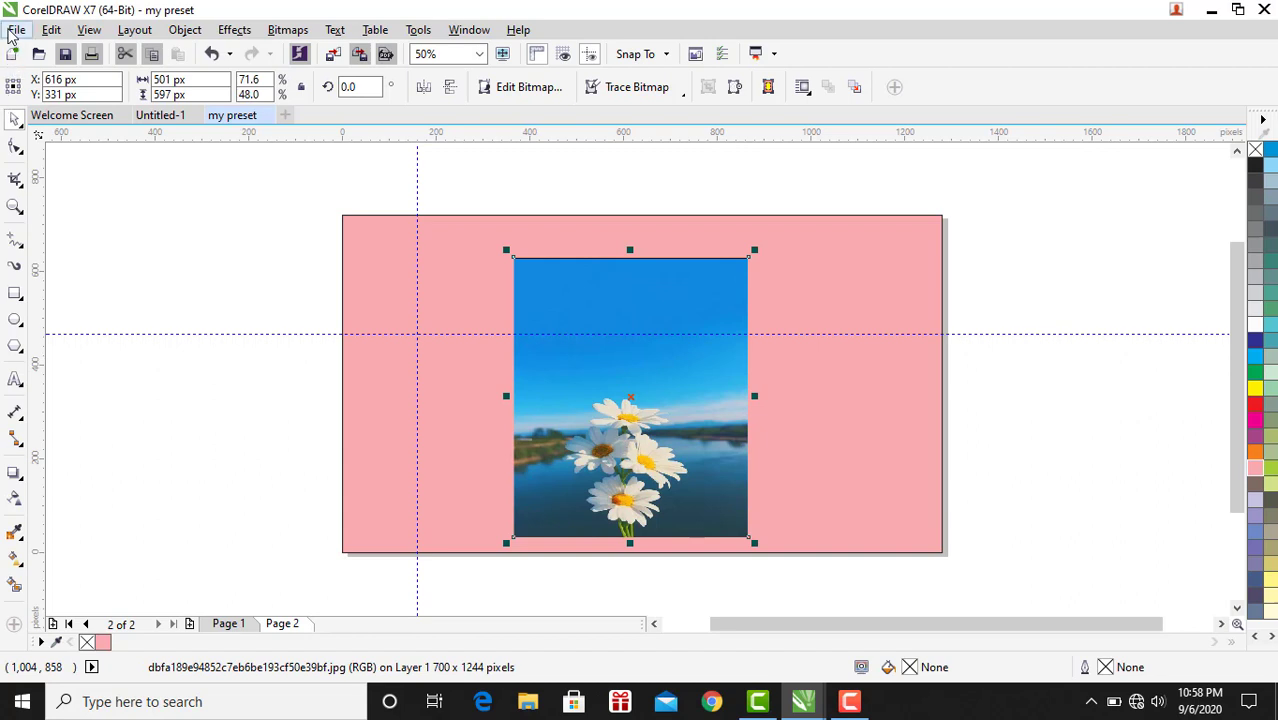
Close the my preset document.
click(16, 30)
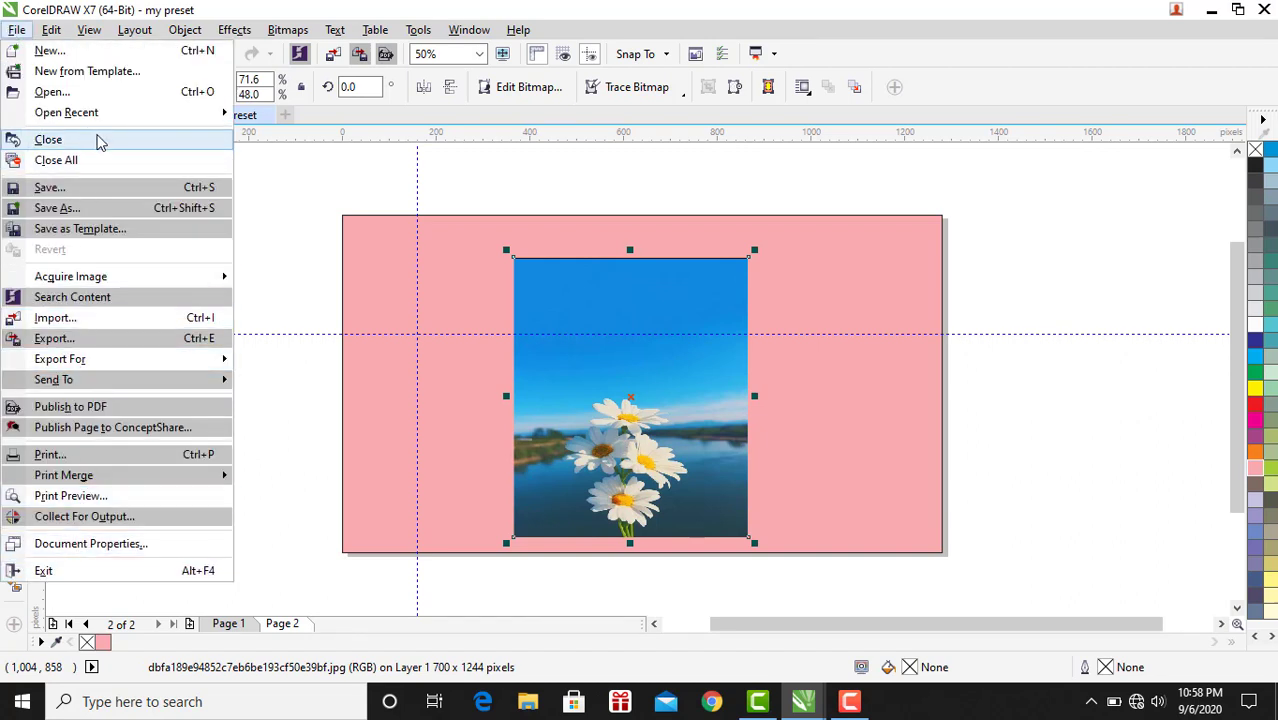
click(24, 30)
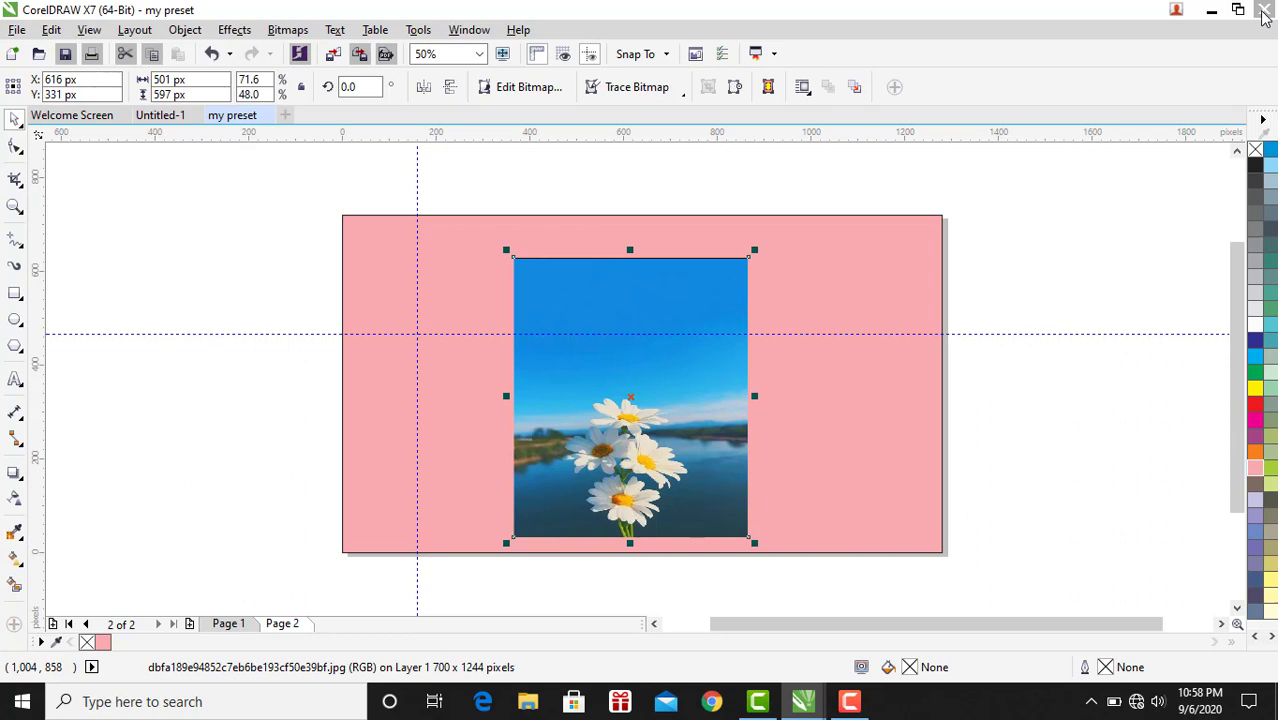
click(18, 30)
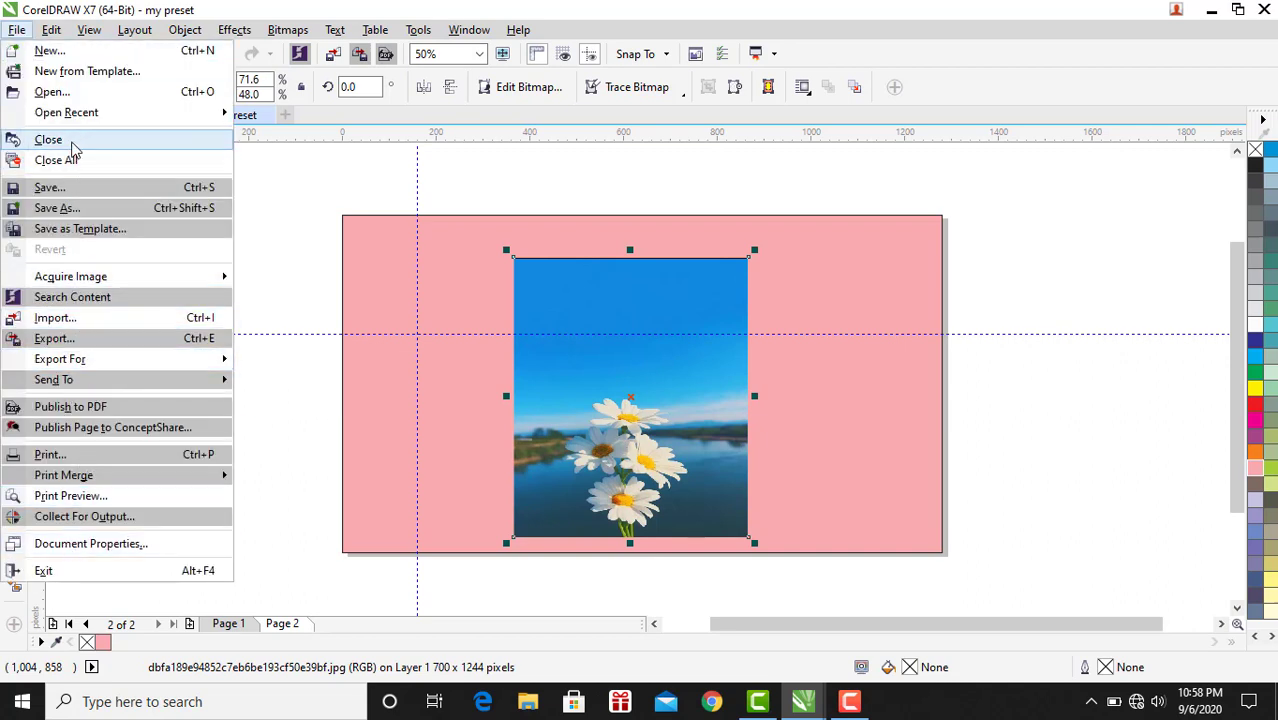
click(50, 140)
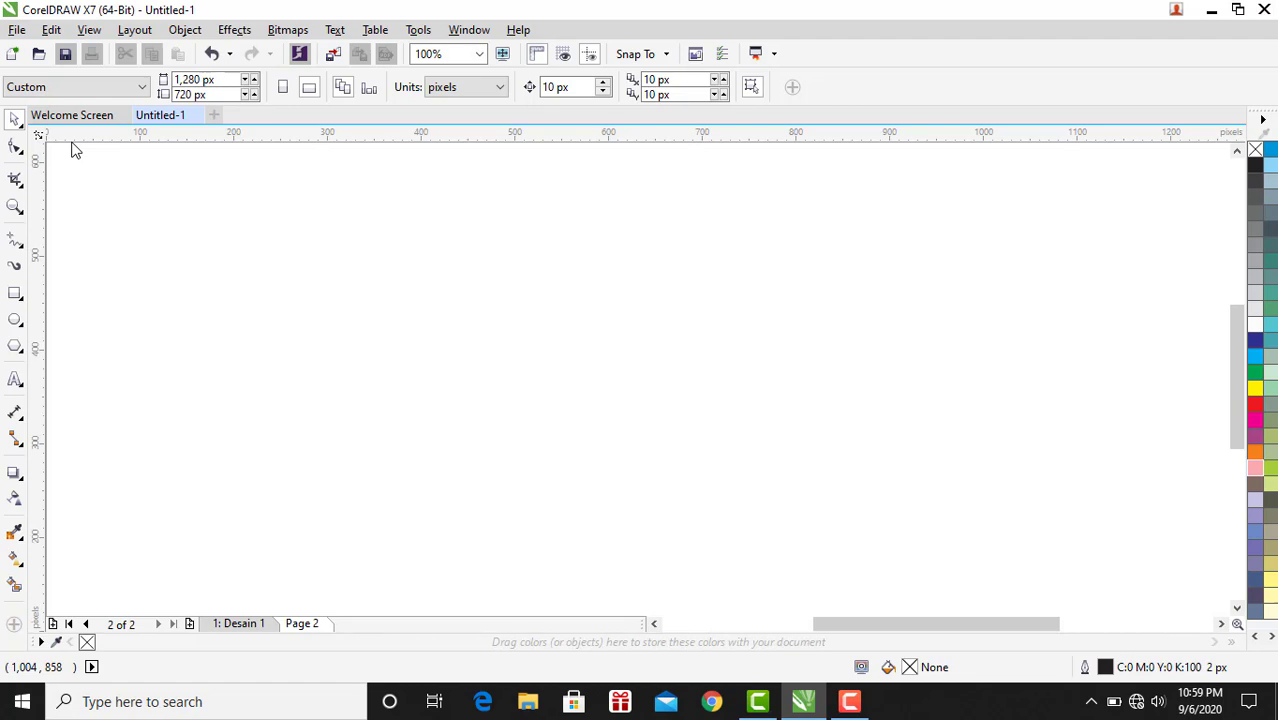
Close all remaining open documents.
mouse_move(826, 712)
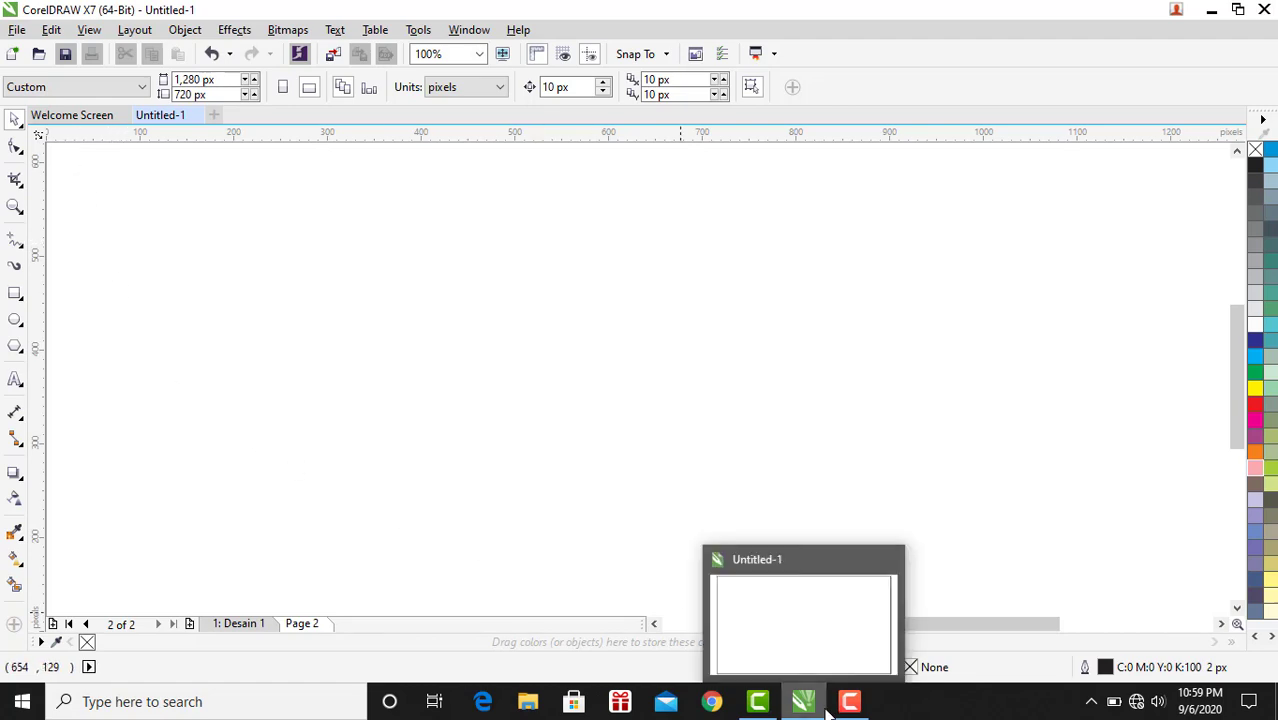
click(814, 613)
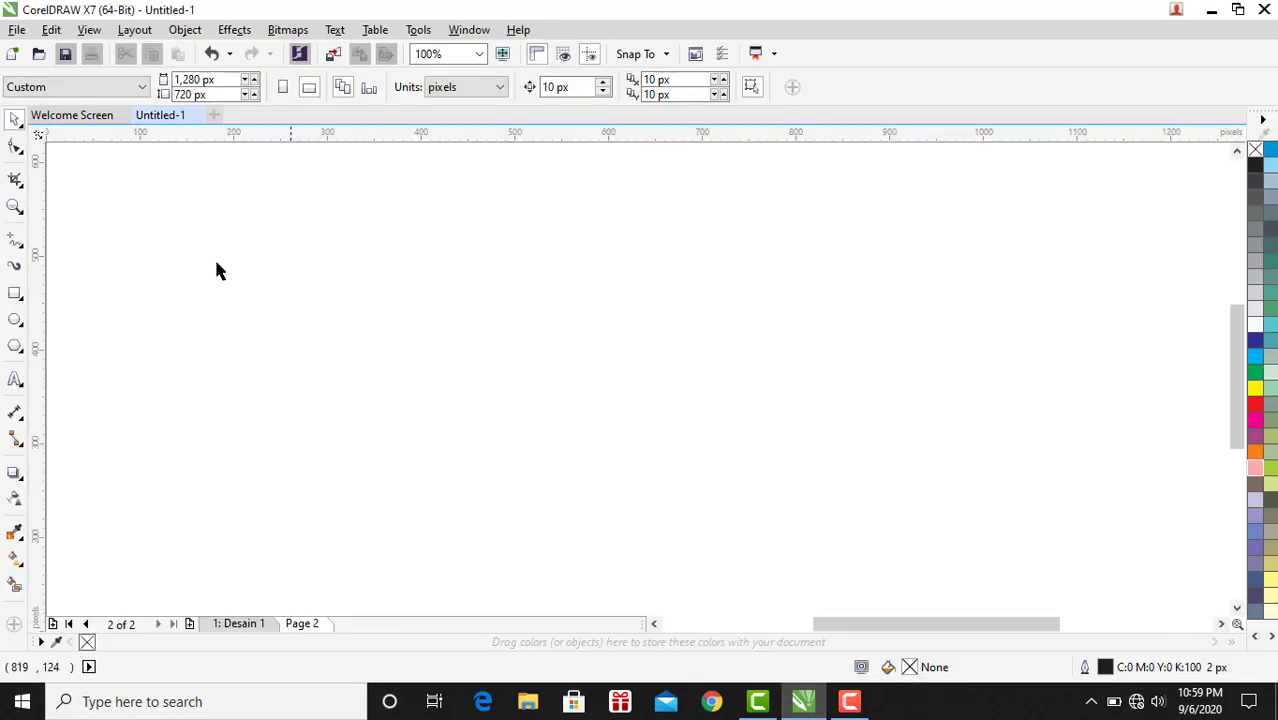
click(17, 29)
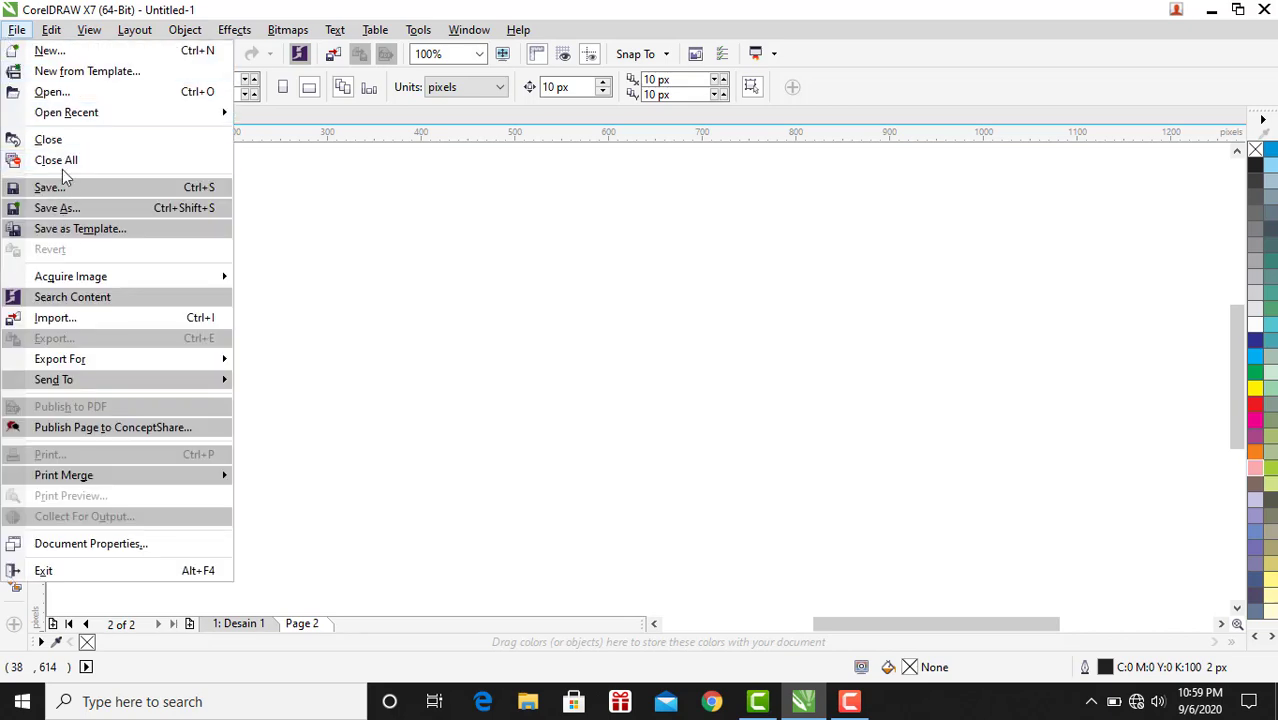
click(54, 139)
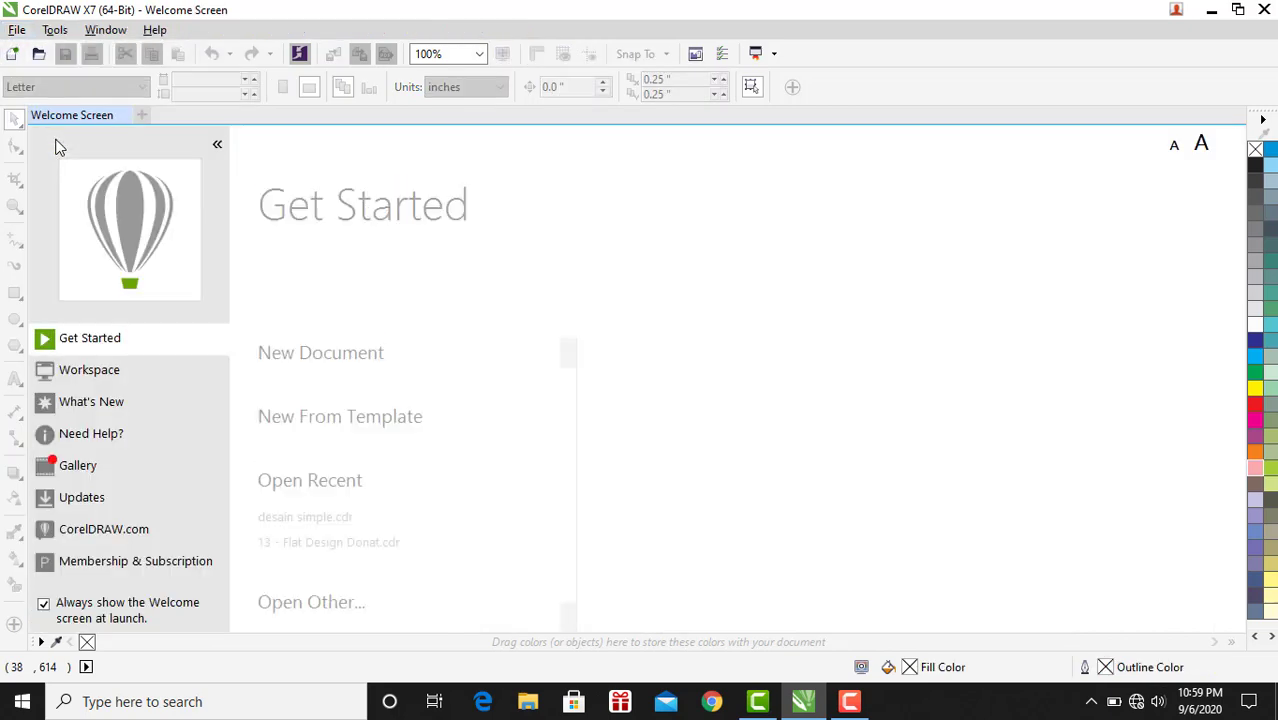
Open a recently used drawing from the file history.
click(17, 29)
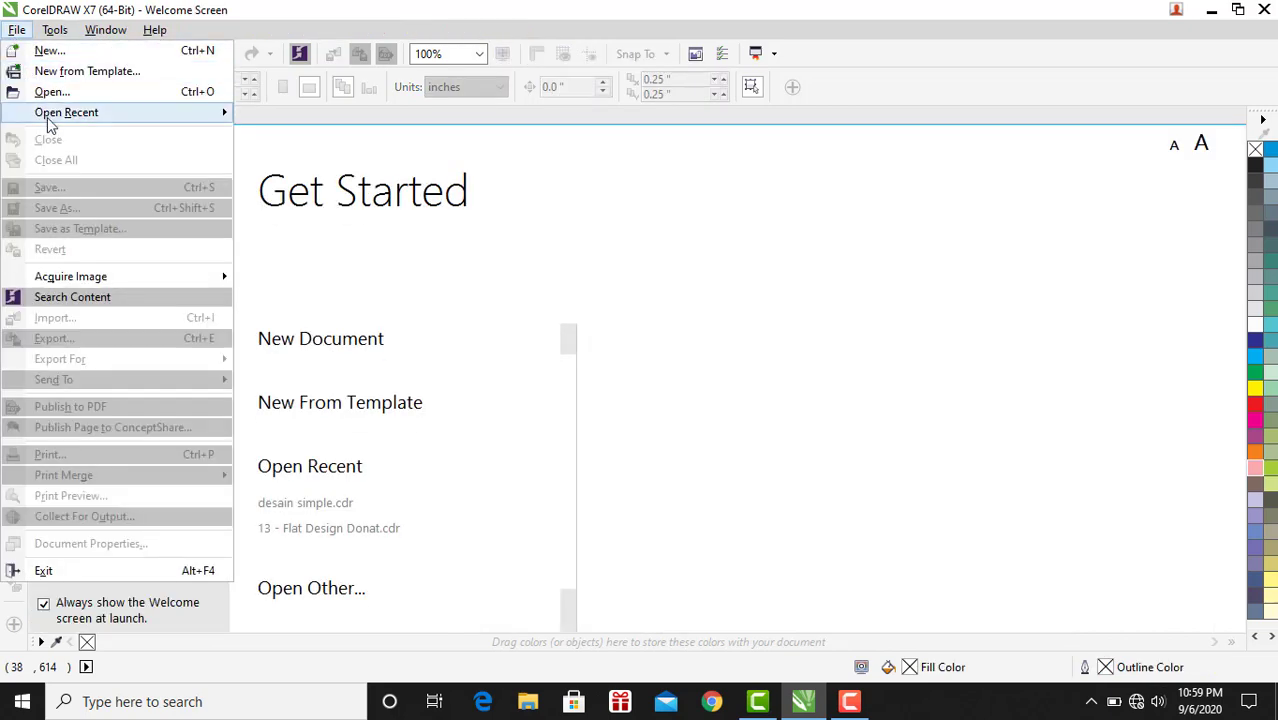